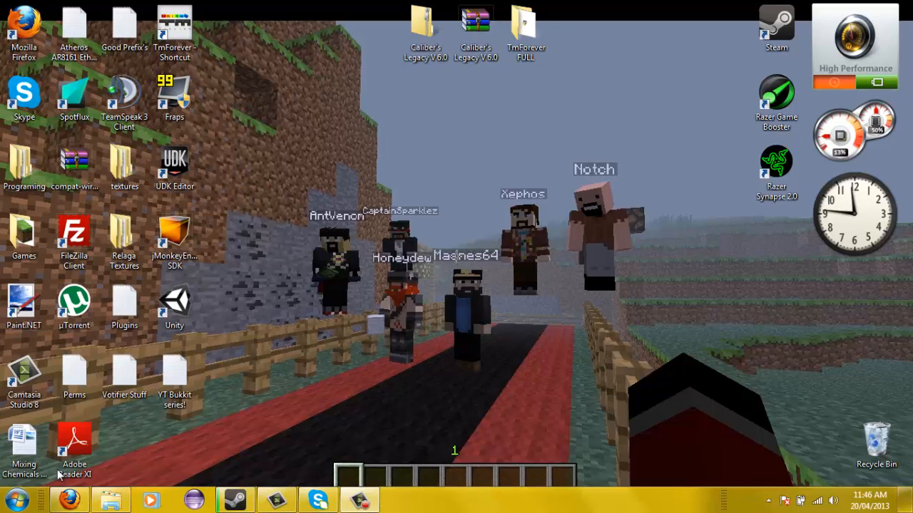
- Go back to the dotPDN Paint.NET download page, then launch Paint.NET from the desktop
click(60, 504)
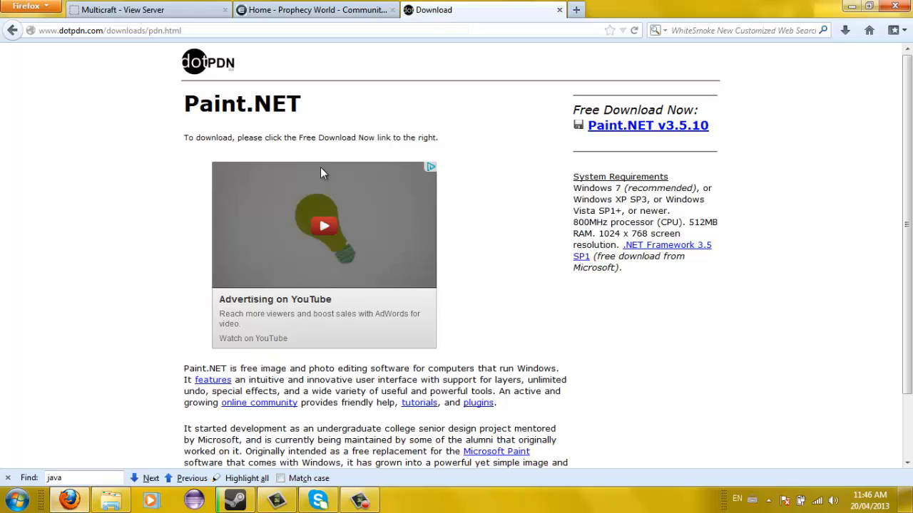
click(12, 31)
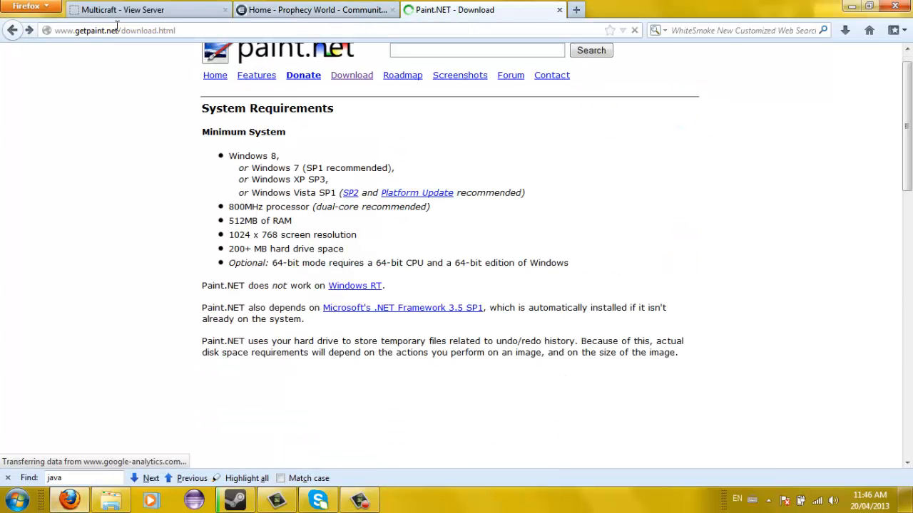
scroll(364, 388, down, 5)
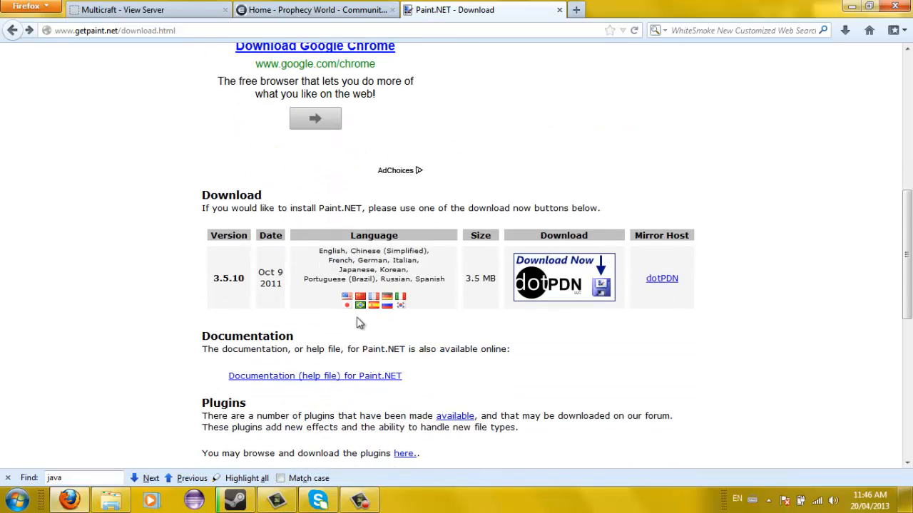
click(574, 278)
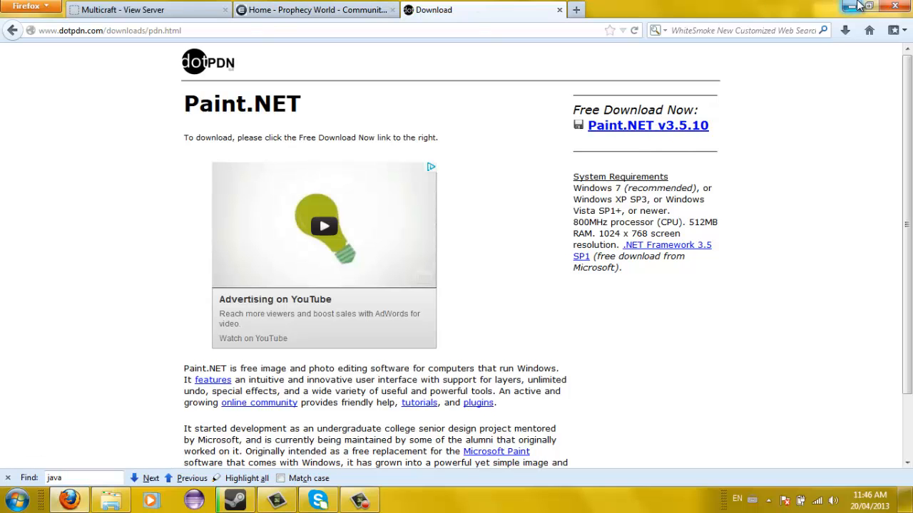
click(851, 6)
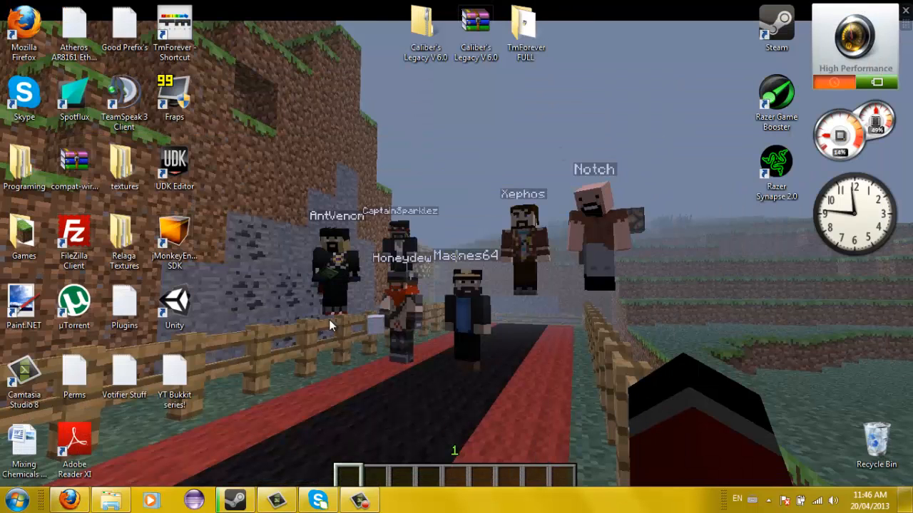
double_click(29, 299)
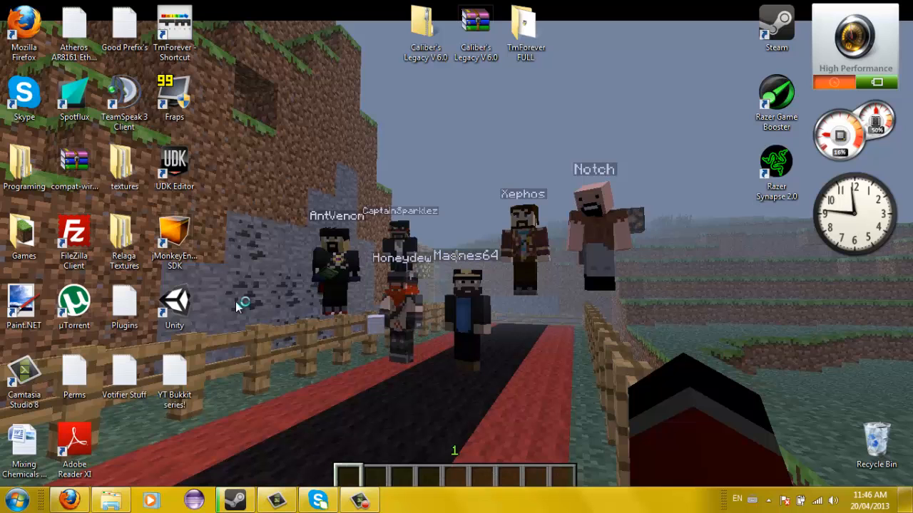
- Check %appdata%\.minecraft\bin via Run, close Explorer and minimize Paint.NET
key(super)
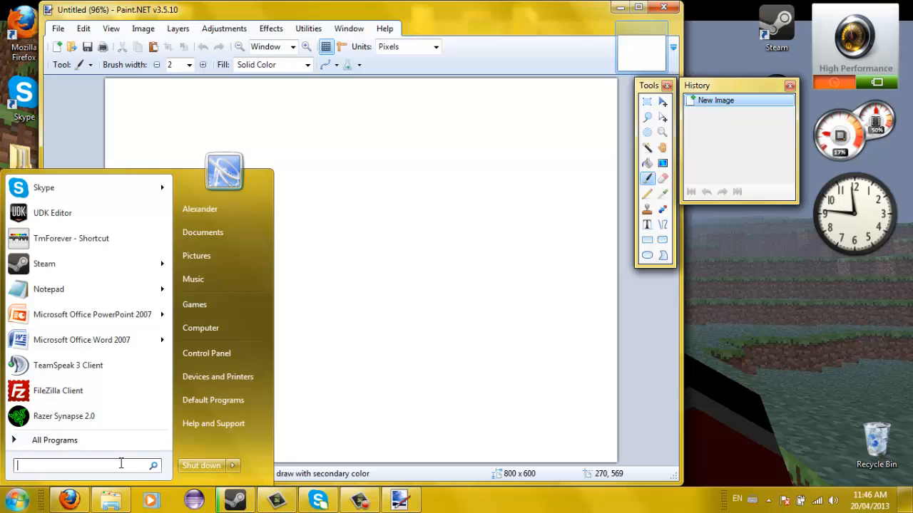
text(run)
key(Return)
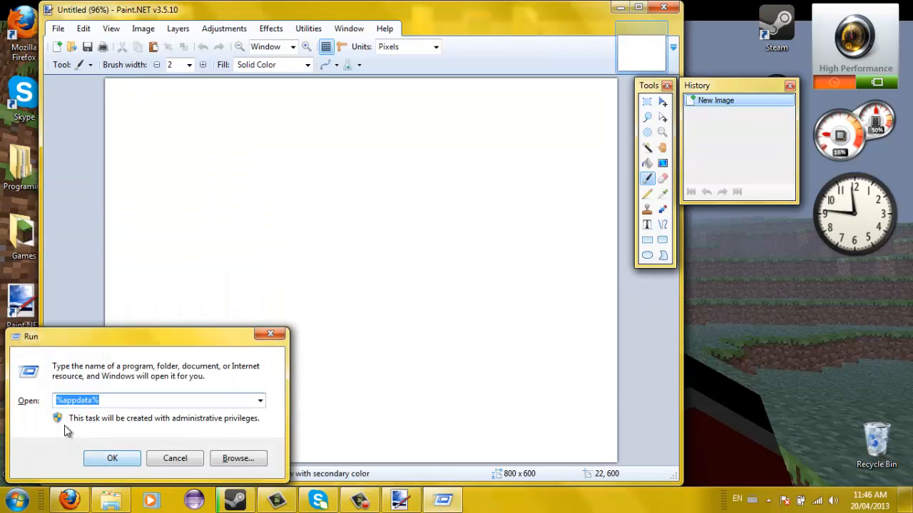
click(111, 458)
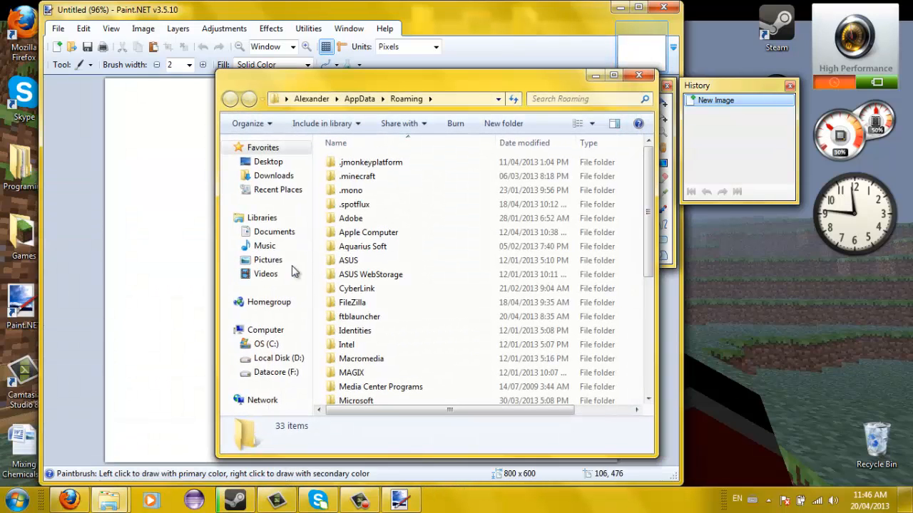
double_click(367, 176)
double_click(365, 162)
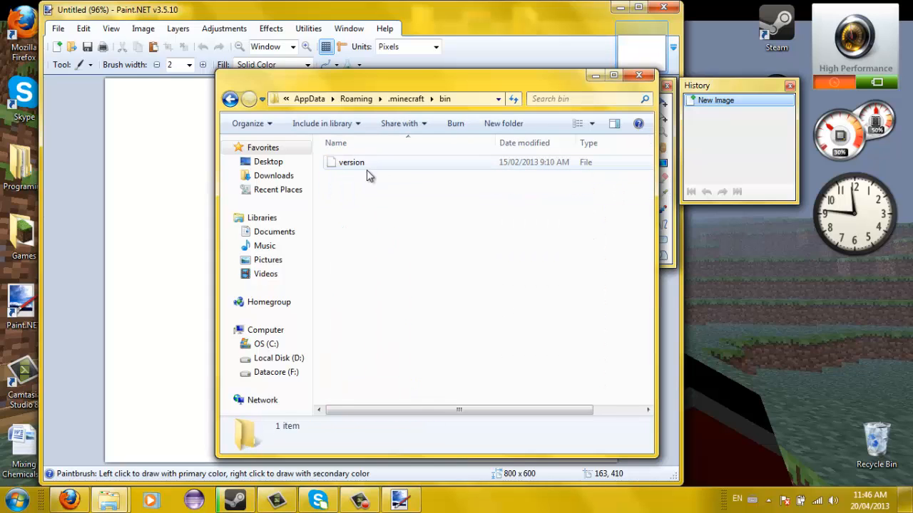
click(630, 78)
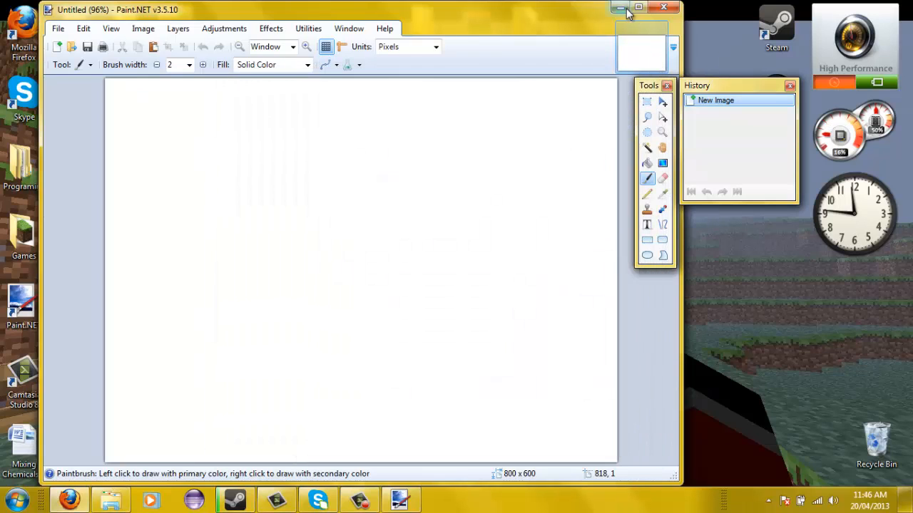
click(620, 8)
- Navigate Games > MultiMc > instances > Nodus > minecraft > bin
double_click(28, 239)
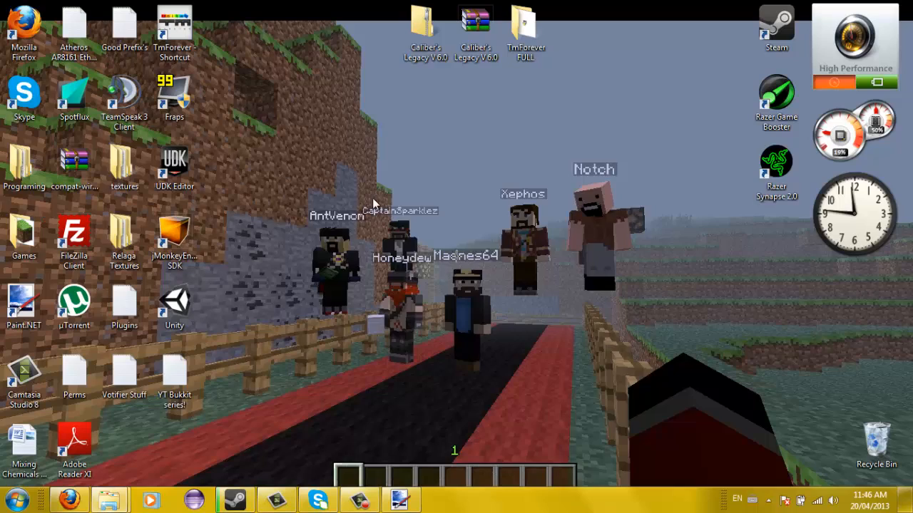
double_click(381, 264)
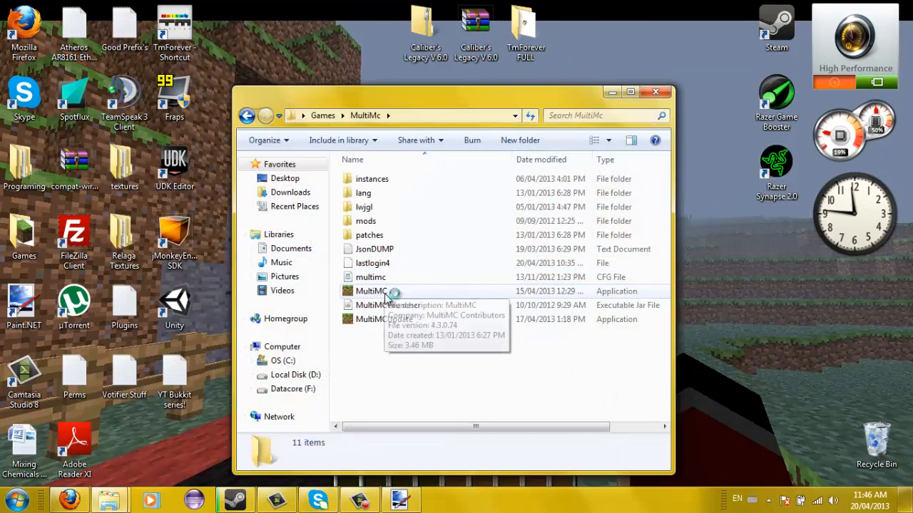
double_click(372, 291)
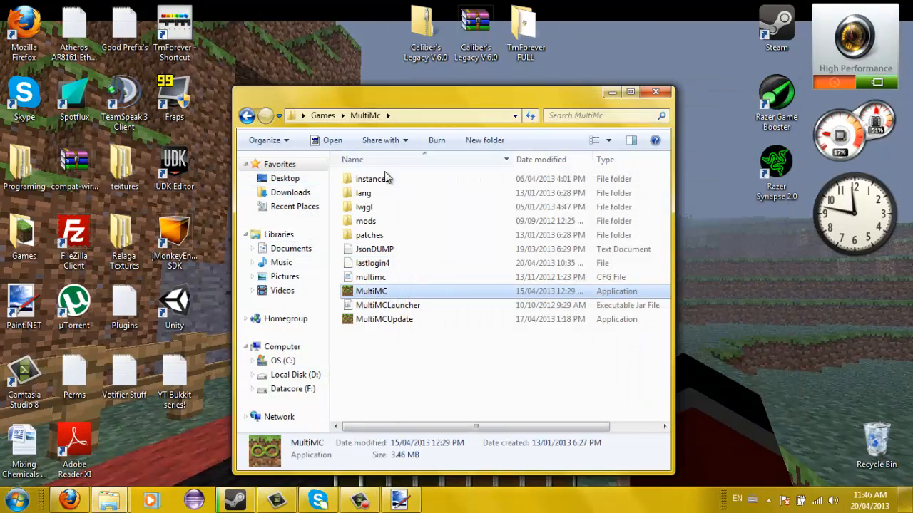
double_click(378, 180)
double_click(372, 207)
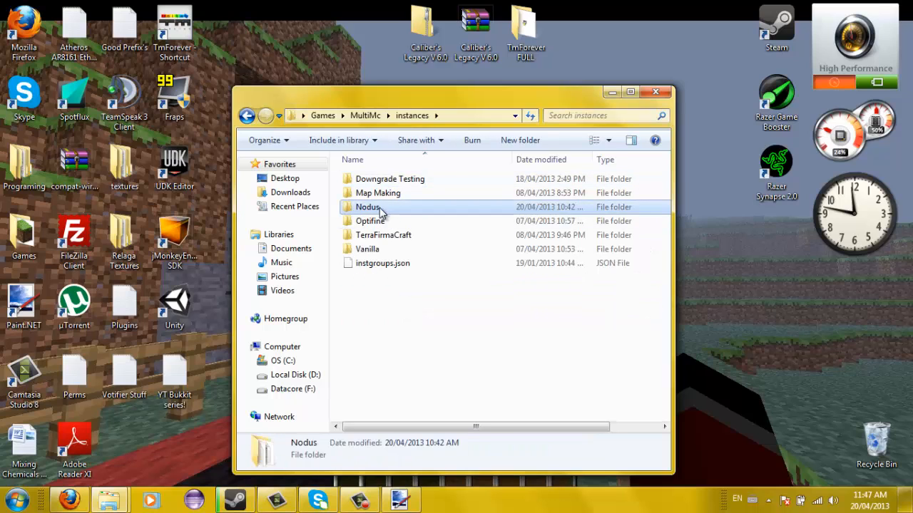
double_click(378, 193)
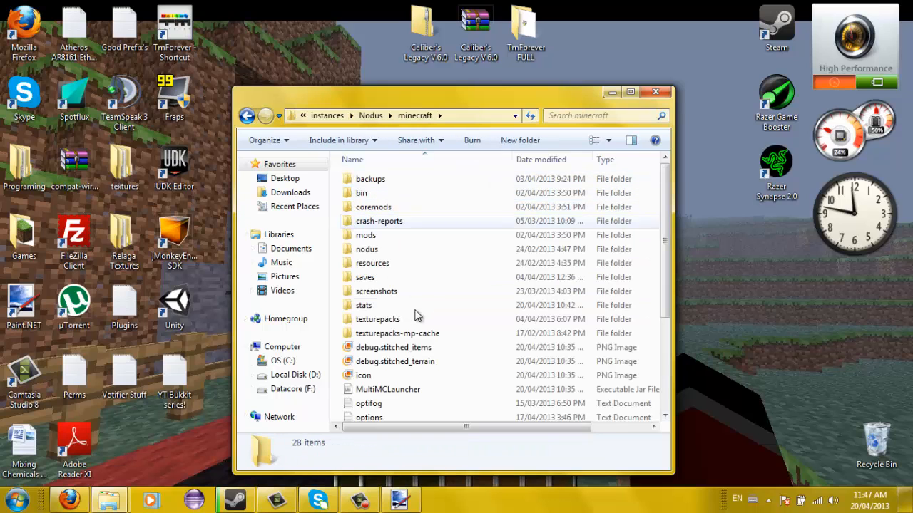
double_click(392, 199)
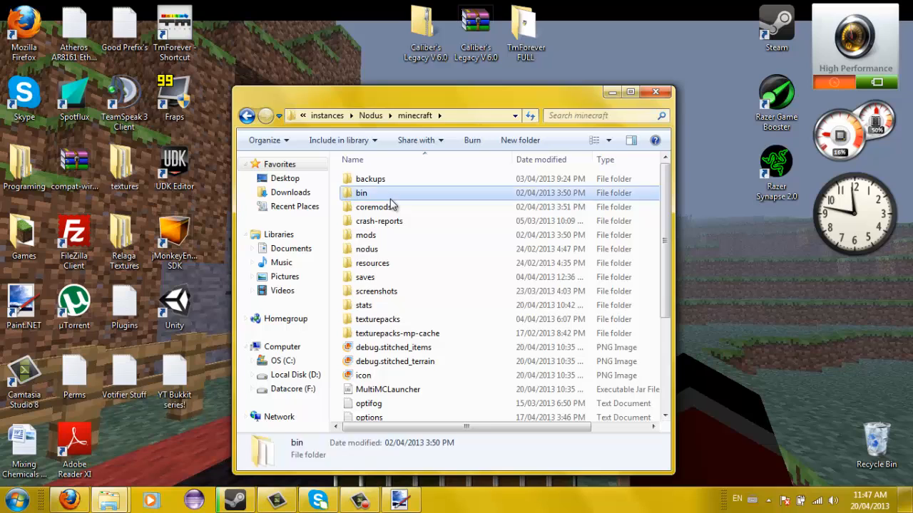
- Bring up minecraft.jar's context menu, cancelling an accidental extraction along the way
key(ctrl+a)
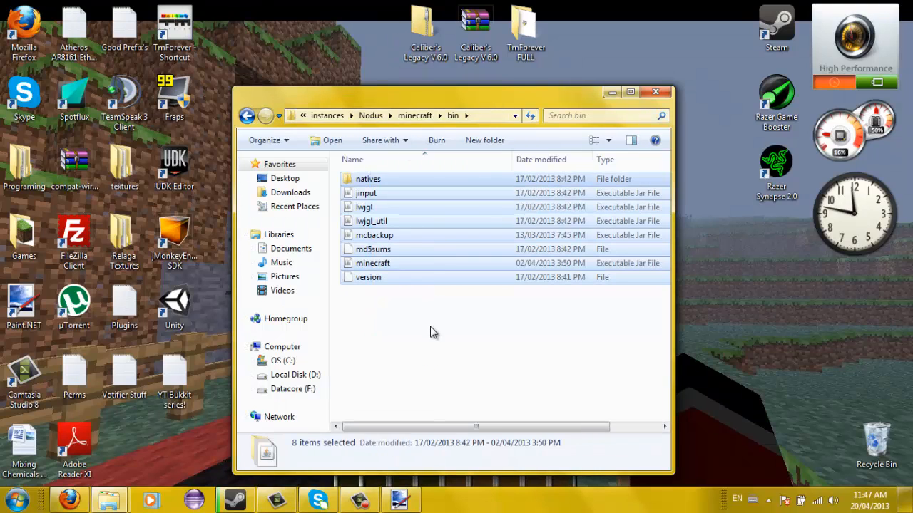
click(430, 330)
right_click(397, 261)
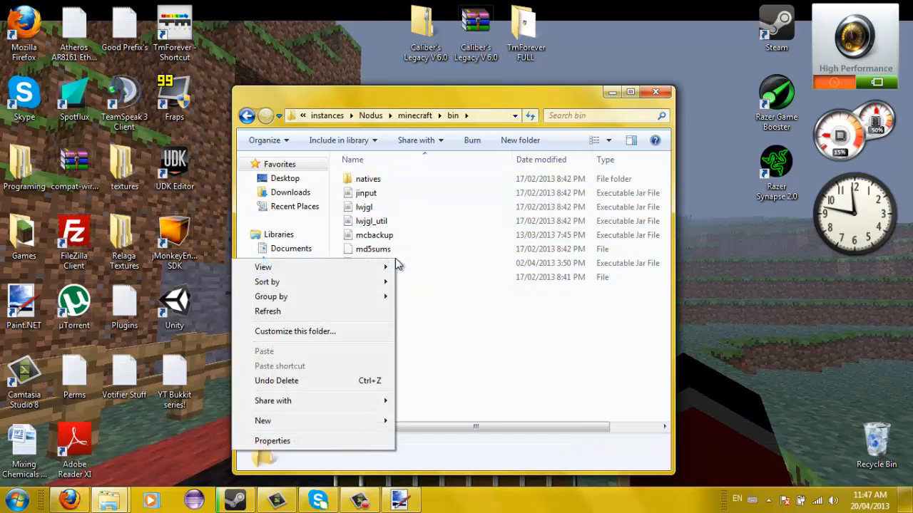
click(401, 283)
click(388, 267)
right_click(388, 266)
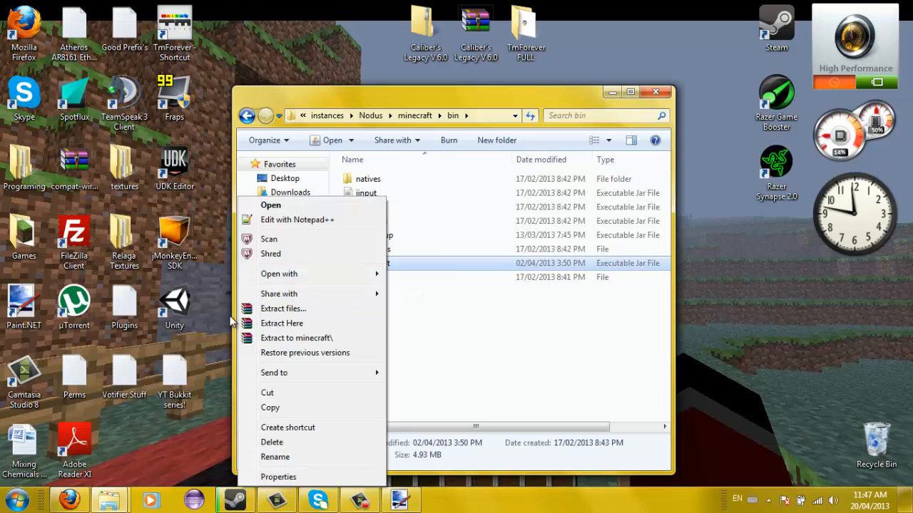
click(283, 309)
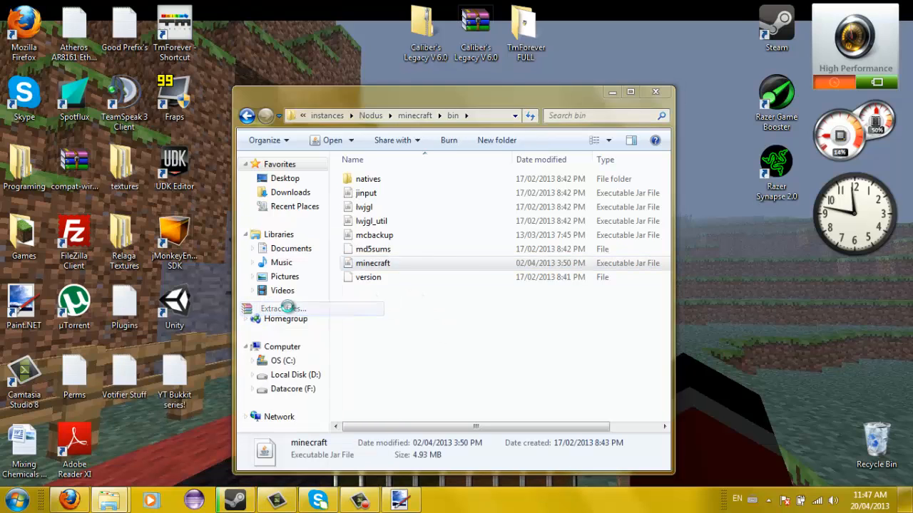
click(550, 388)
right_click(387, 265)
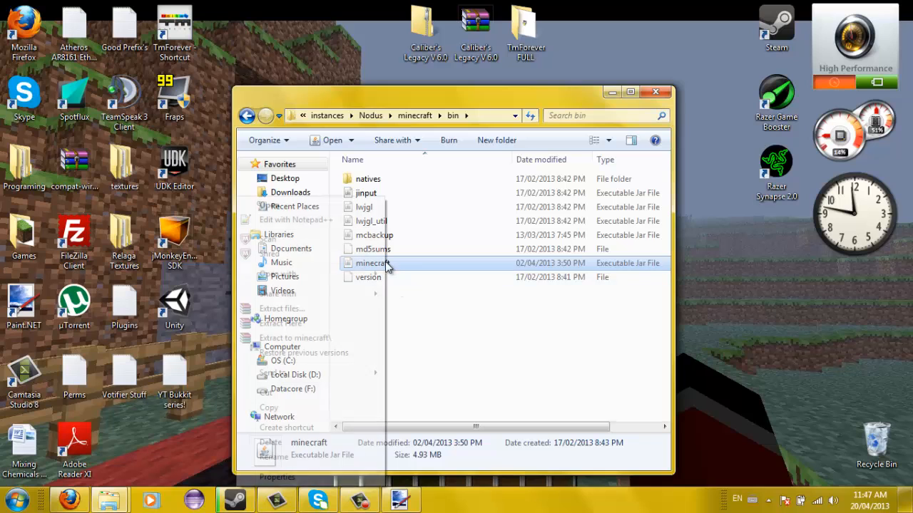
- Open minecraft.jar in WinRAR, dismiss its licence notice and close the stray rarlab tab
mouse_move(299, 280)
click(184, 288)
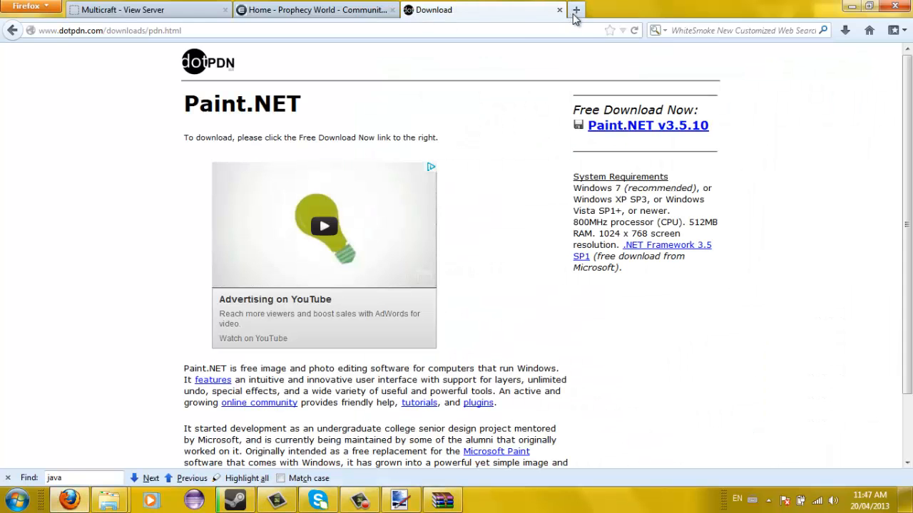
click(576, 10)
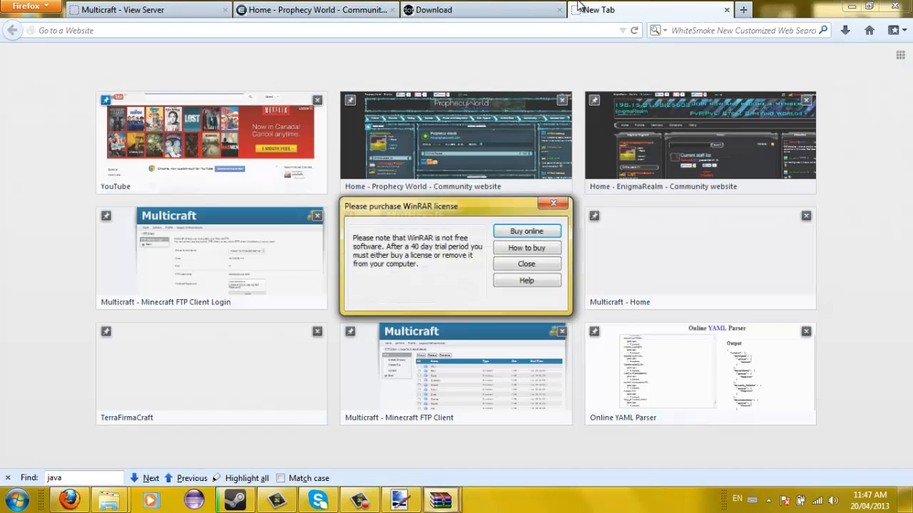
key(Return)
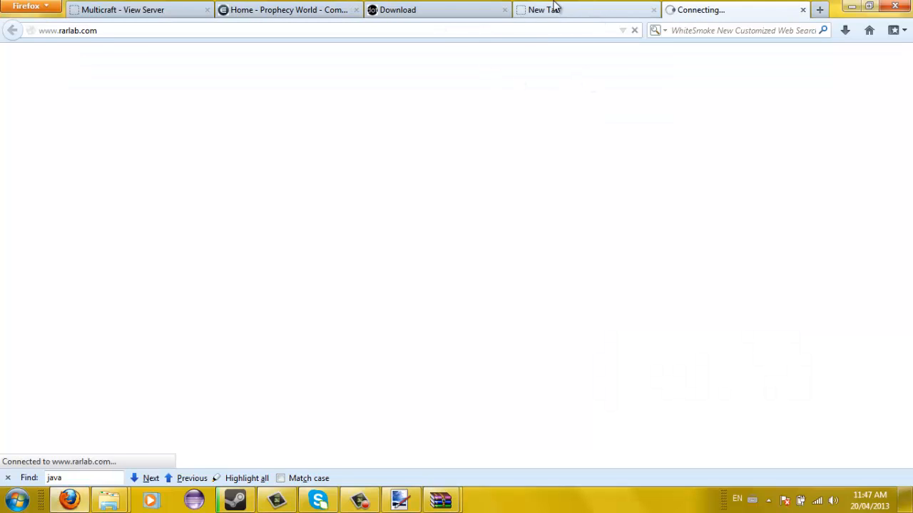
click(554, 7)
click(808, 10)
click(803, 10)
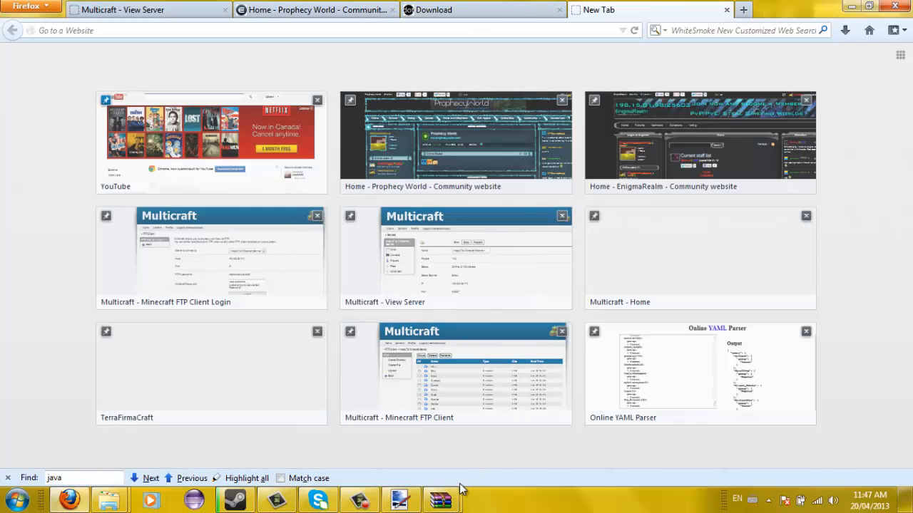
mouse_move(440, 500)
click(578, 388)
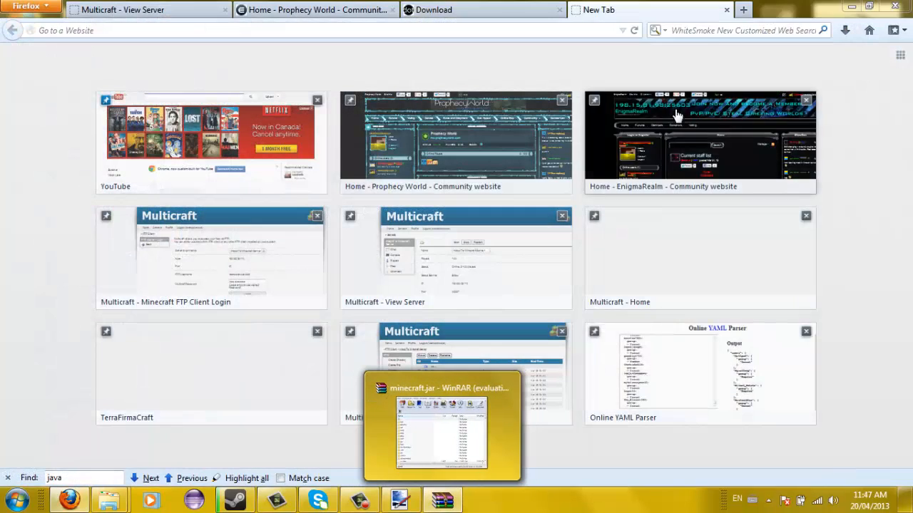
- Search Google for 'winrar' and open the official WinRAR website
click(240, 31)
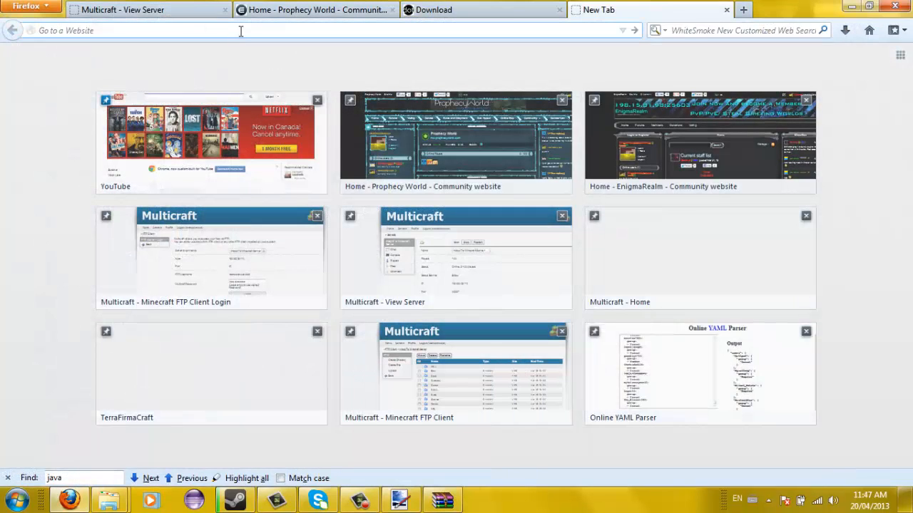
text(google.ca)
key(Return)
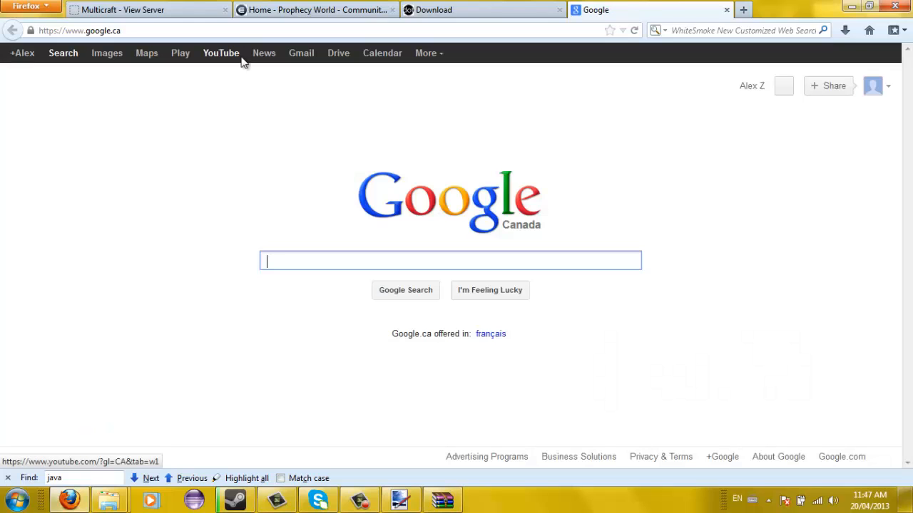
text(winrar)
key(Return)
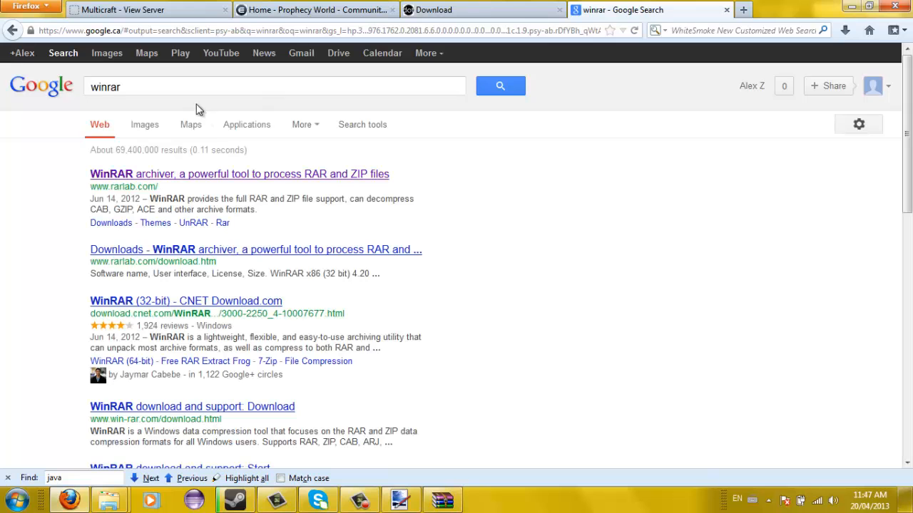
click(192, 177)
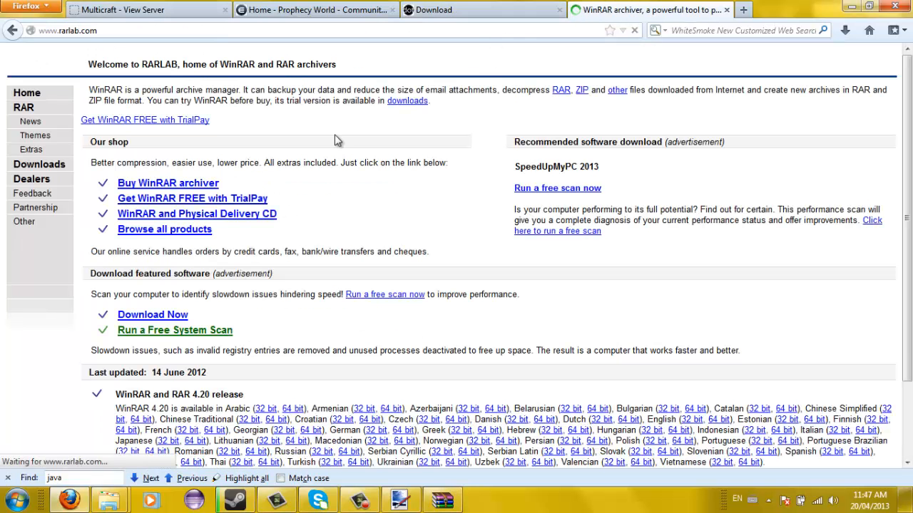
- Look over the rarlab.com Downloads table, then minimize Firefox
scroll(308, 214, down, 2)
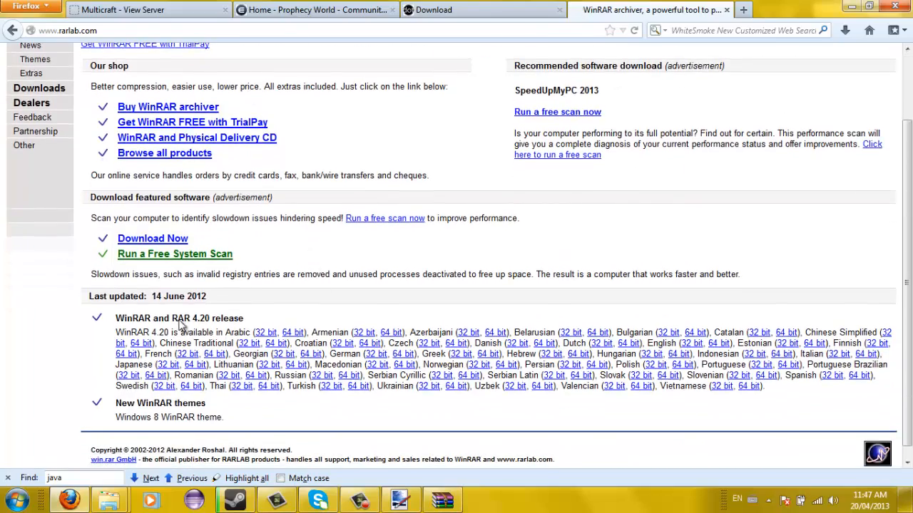
scroll(107, 221, up, 2)
scroll(75, 203, down, 2)
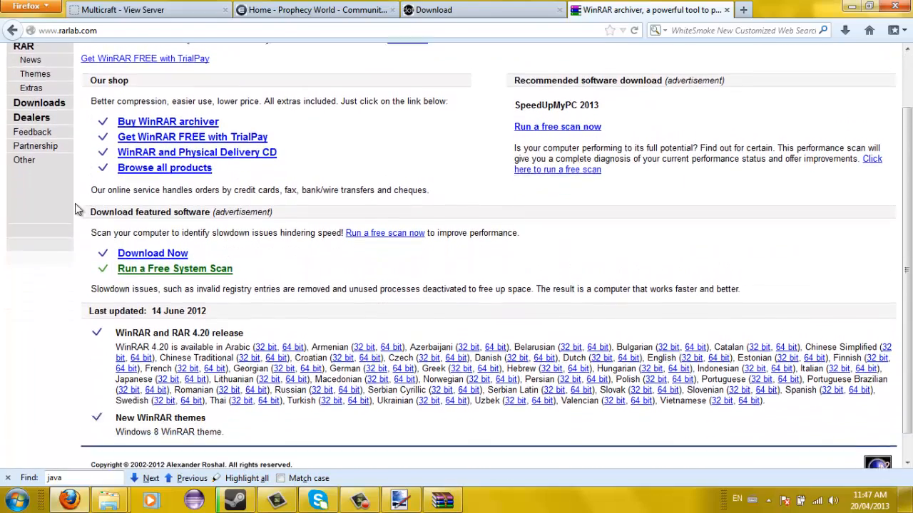
click(50, 89)
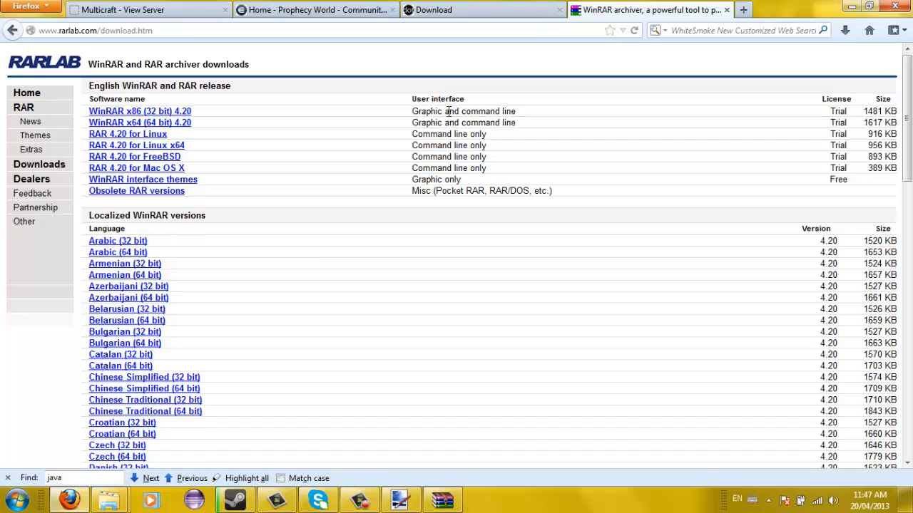
drag(205, 120, 255, 124)
drag(467, 166, 415, 103)
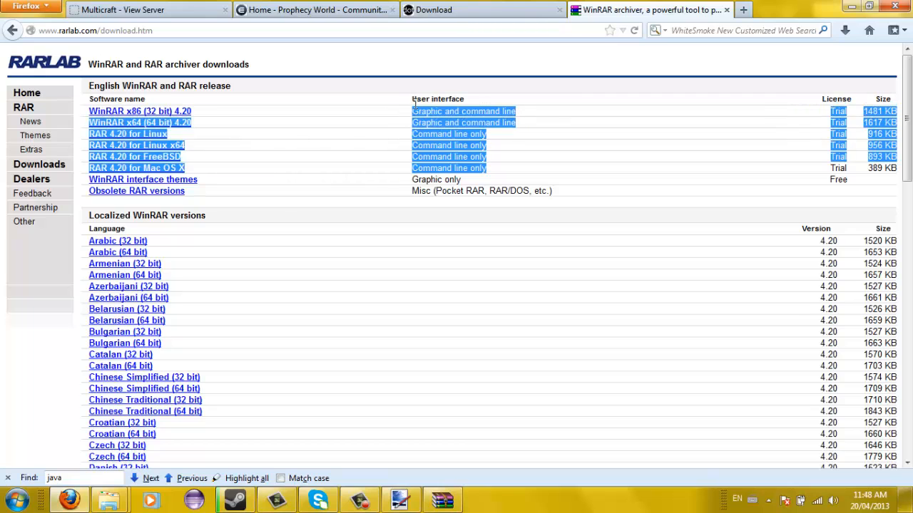
click(350, 118)
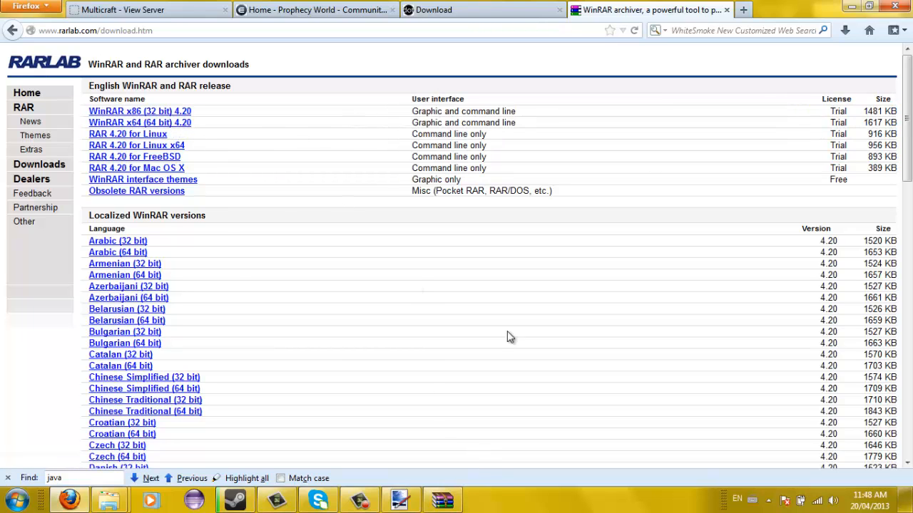
click(852, 6)
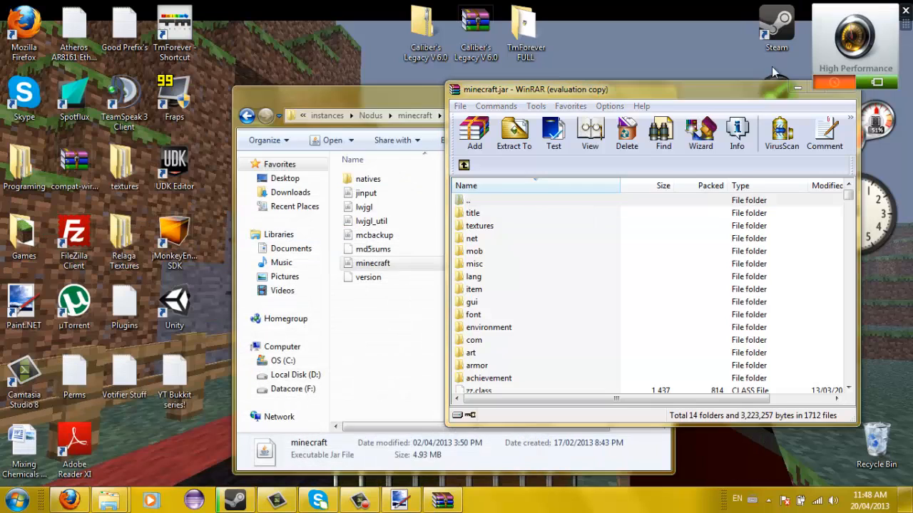
- Look inside minecraft.jar's textures folder, then close WinRAR and the instance folder window
click(564, 164)
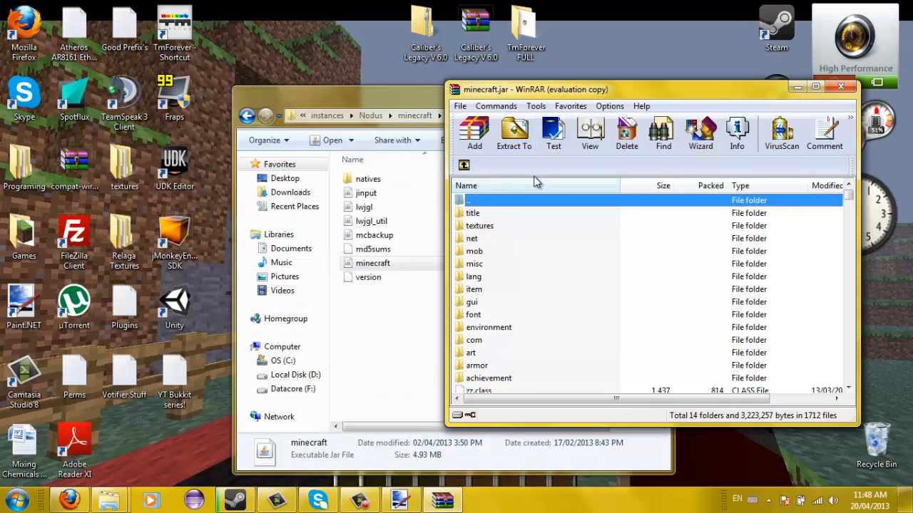
double_click(489, 226)
drag(492, 268, 495, 187)
click(510, 270)
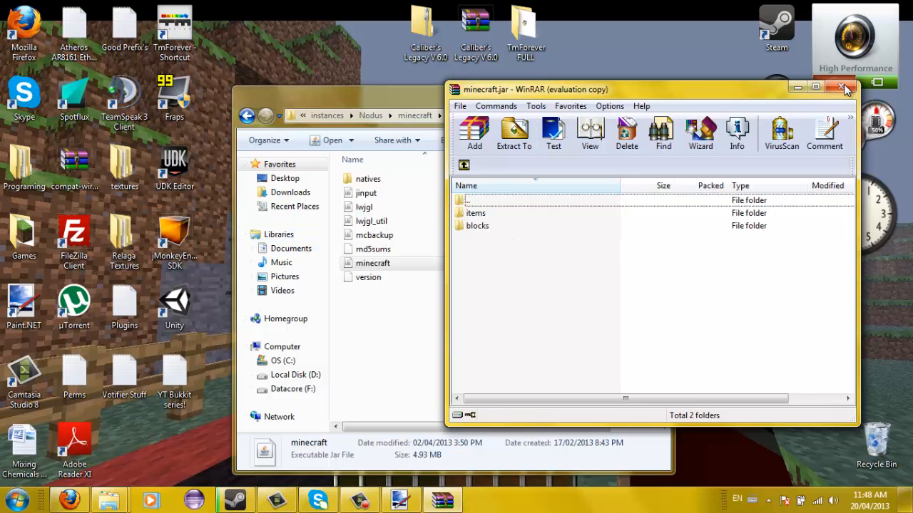
click(845, 88)
click(644, 95)
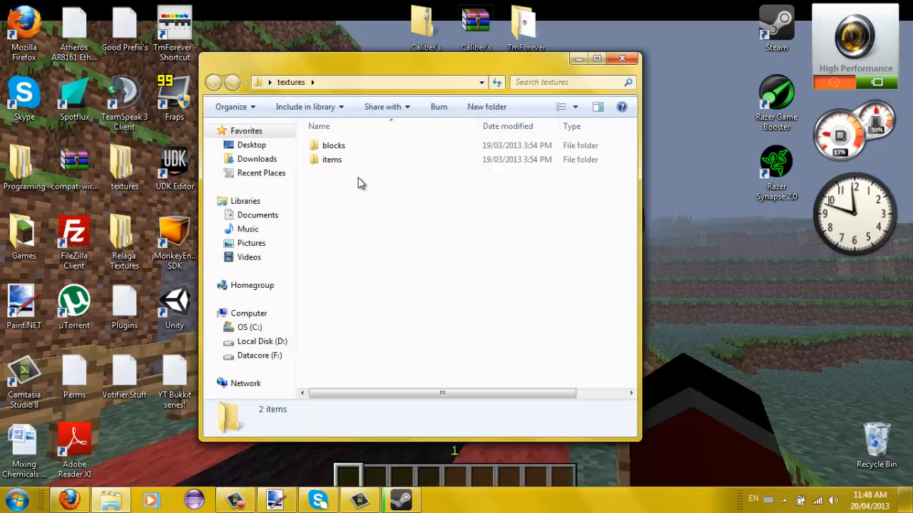
- Open the extracted textures\blocks folder and move its window aside
drag(362, 239, 370, 77)
click(352, 205)
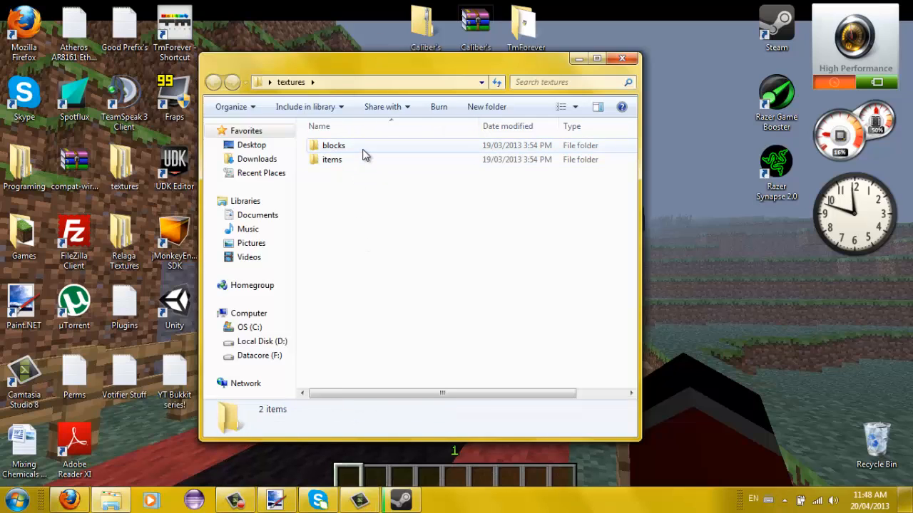
double_click(362, 154)
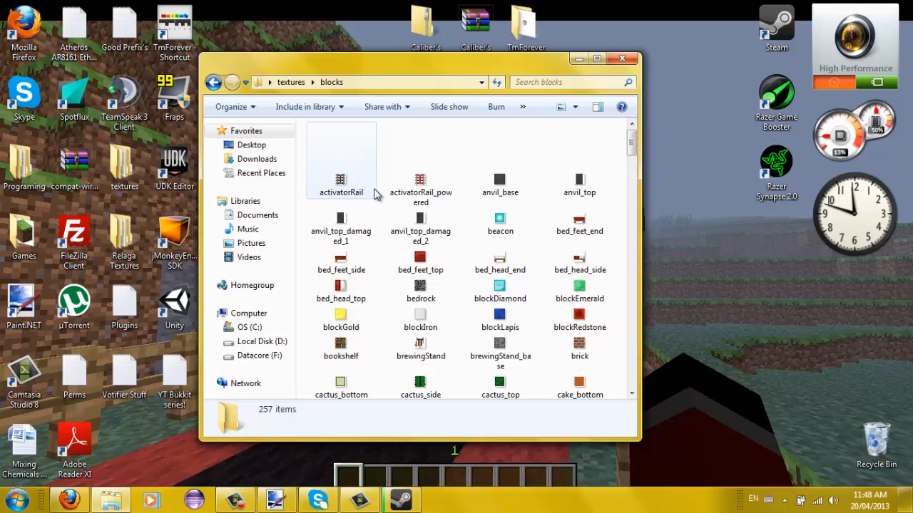
drag(368, 64, 457, 51)
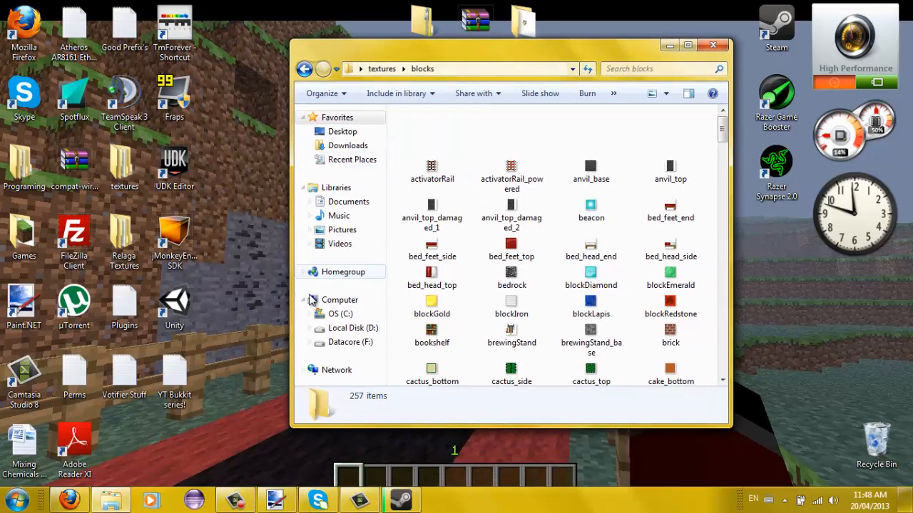
- Launch Paint.NET, close the History panel and start a new image
double_click(23, 303)
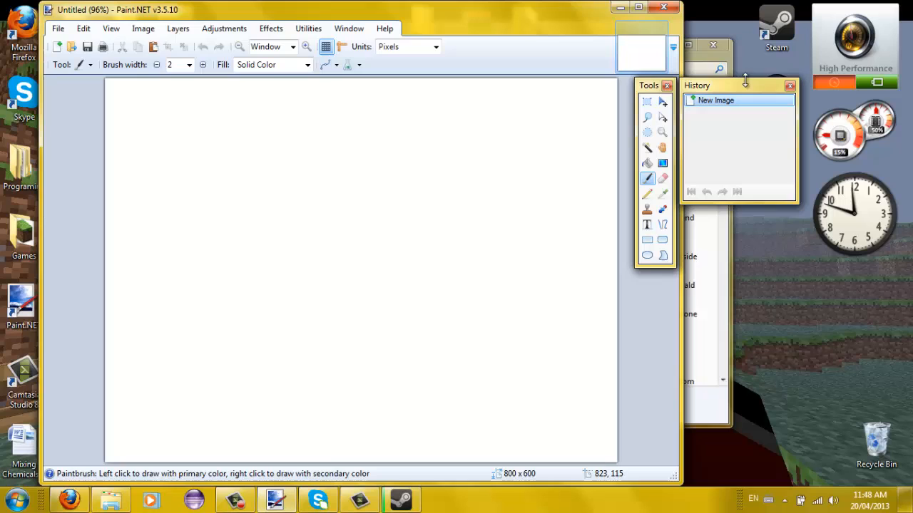
drag(744, 86, 495, 127)
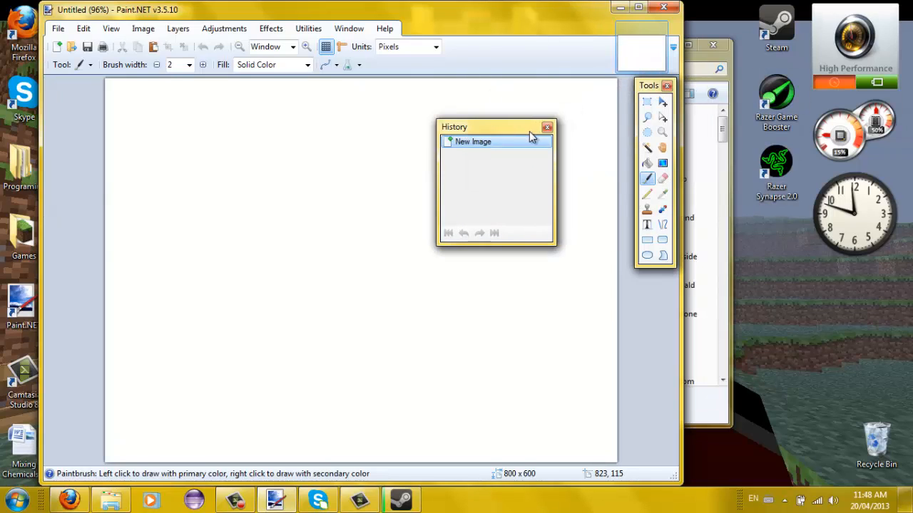
click(547, 128)
click(58, 29)
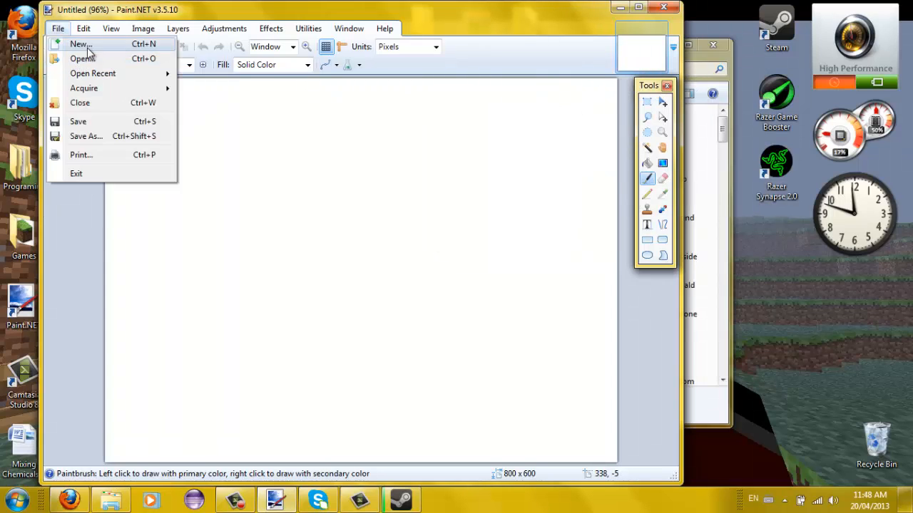
click(63, 45)
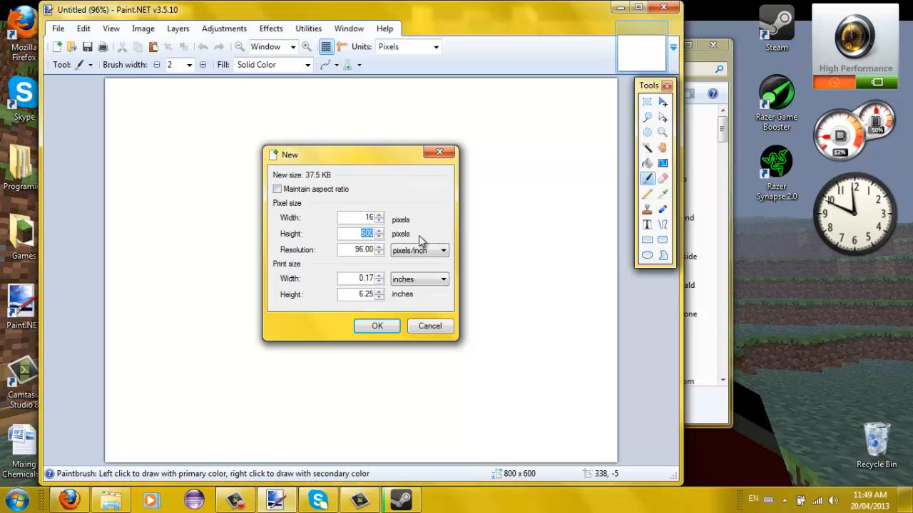
- Create a 16×16 pixel image and zoom the canvas in to a pixel grid
text(16)
click(378, 325)
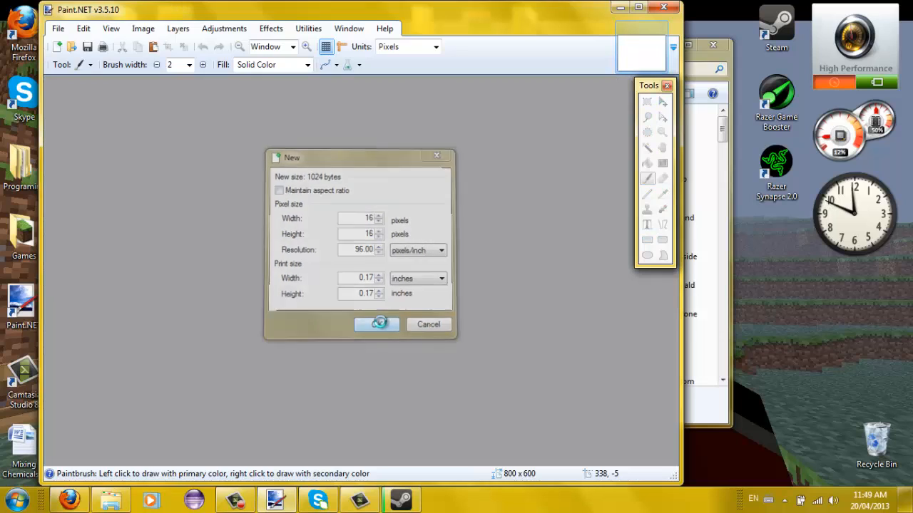
click(307, 47)
click(307, 47)
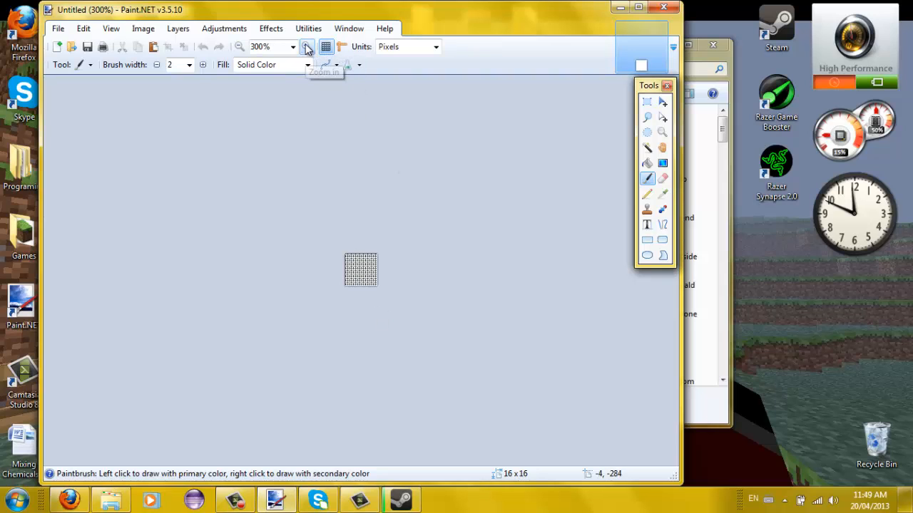
click(307, 48)
click(308, 47)
click(307, 47)
click(307, 47)
click(307, 47)
click(307, 47)
click(307, 47)
click(307, 47)
click(307, 47)
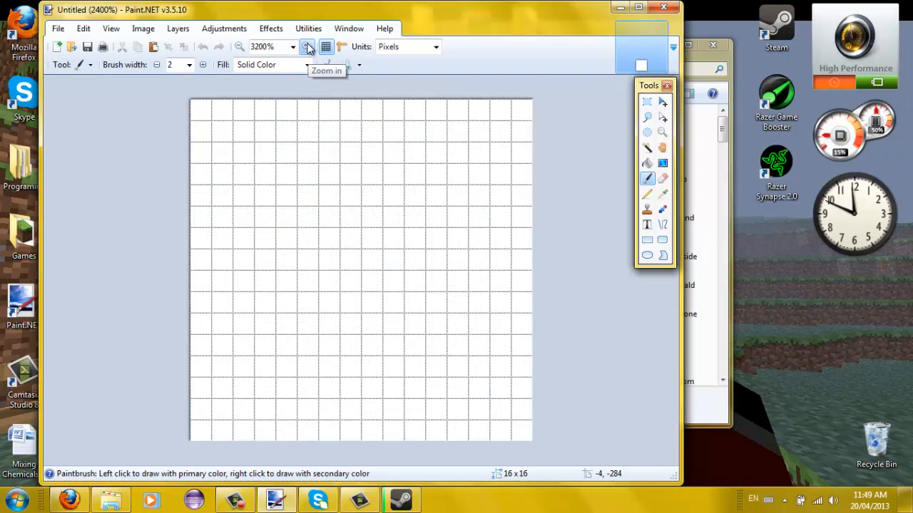
drag(691, 53, 820, 56)
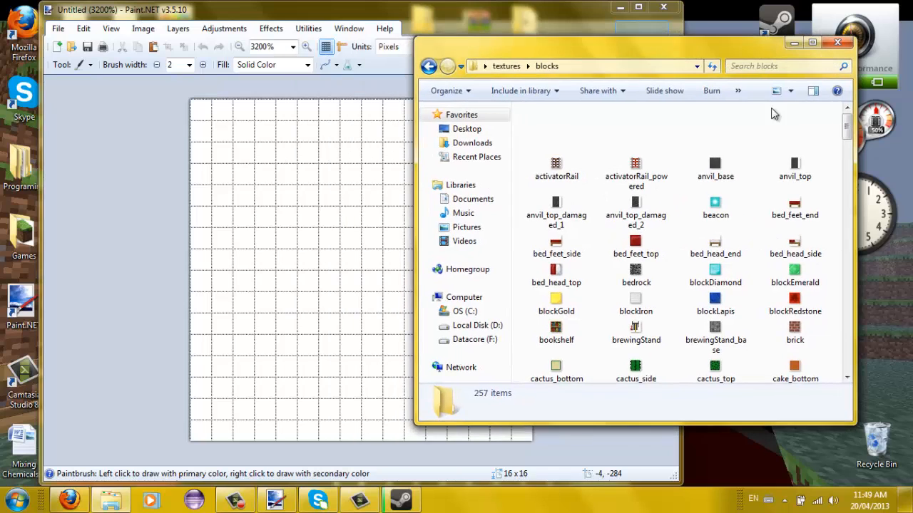
- Preview the fire_0 animation frame strip, then close the photo viewer
scroll(763, 214, down, 5)
scroll(794, 194, down, 10)
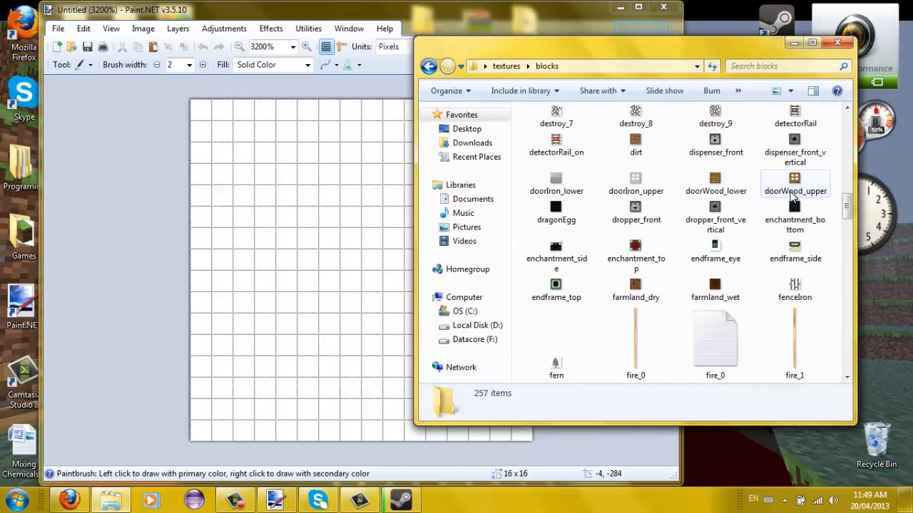
scroll(793, 197, up, 3)
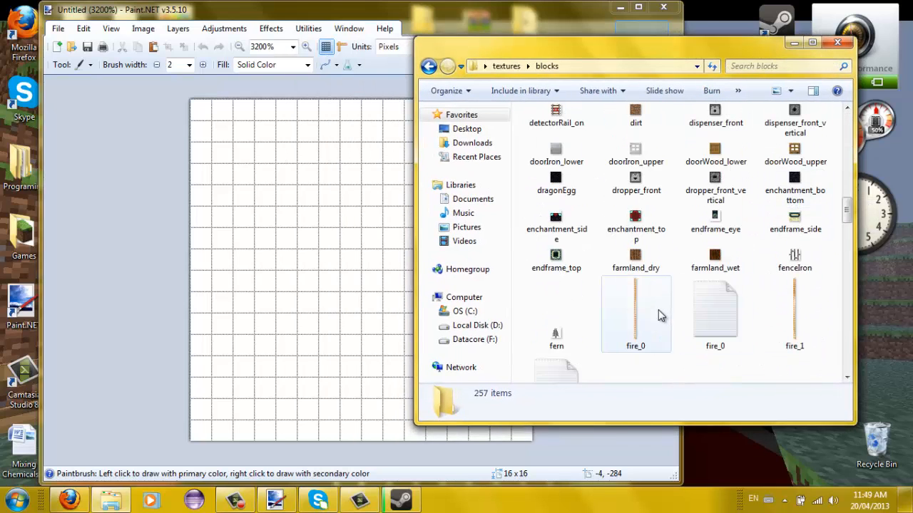
double_click(642, 316)
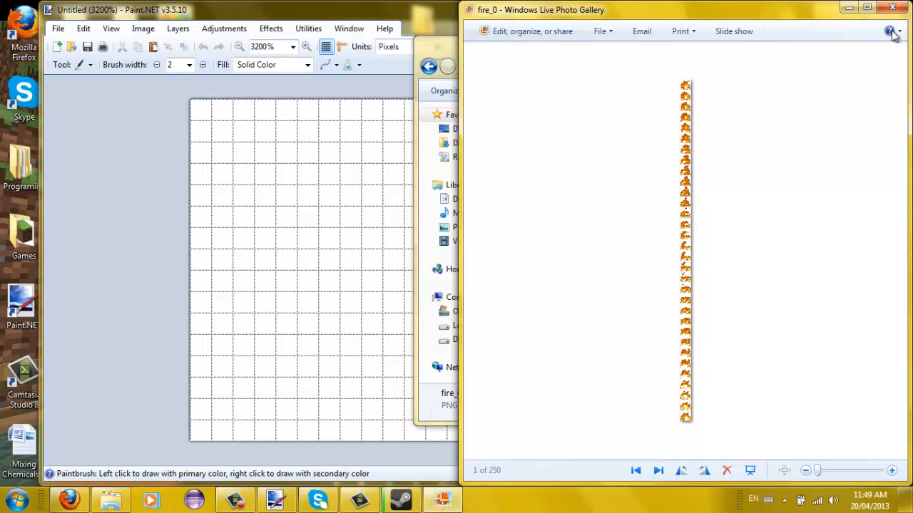
click(901, 9)
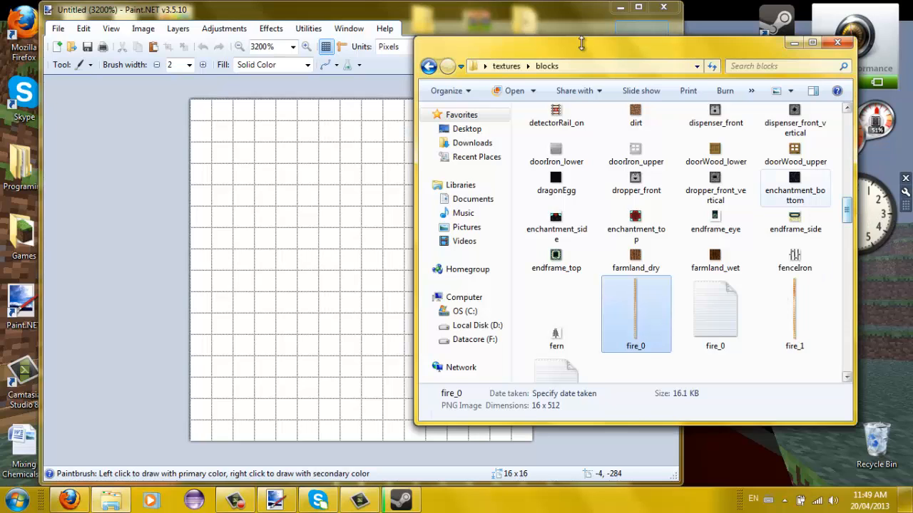
- Open the items texture folder and drag swordDiamond onto the Paint.NET canvas
click(428, 65)
double_click(557, 143)
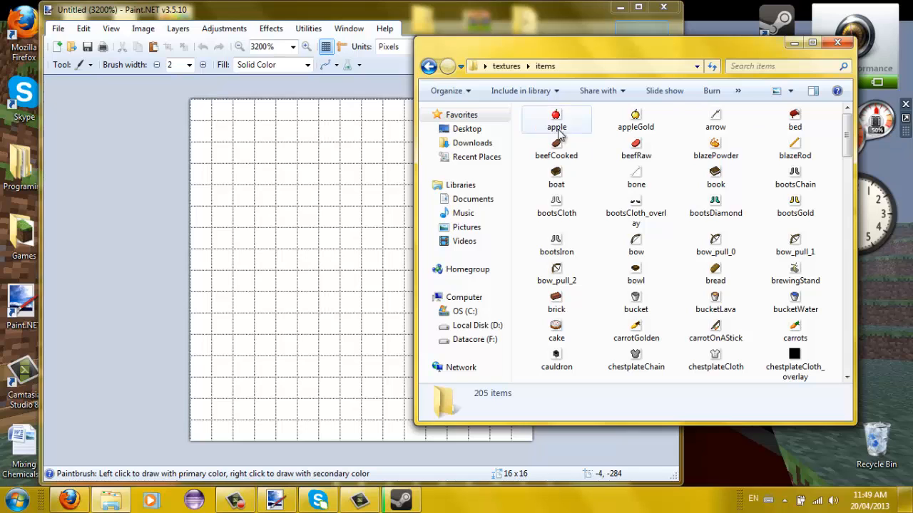
scroll(686, 178, down, 15)
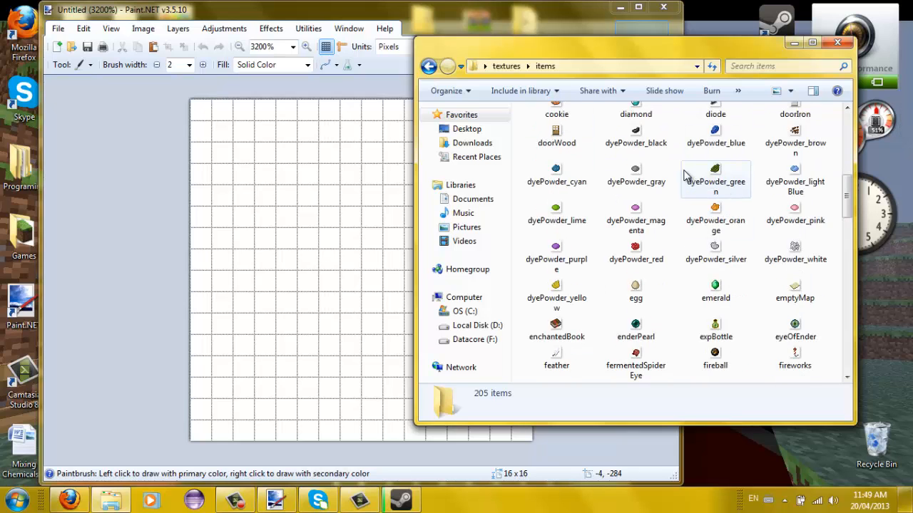
scroll(684, 176, up, 2)
scroll(713, 180, down, 8)
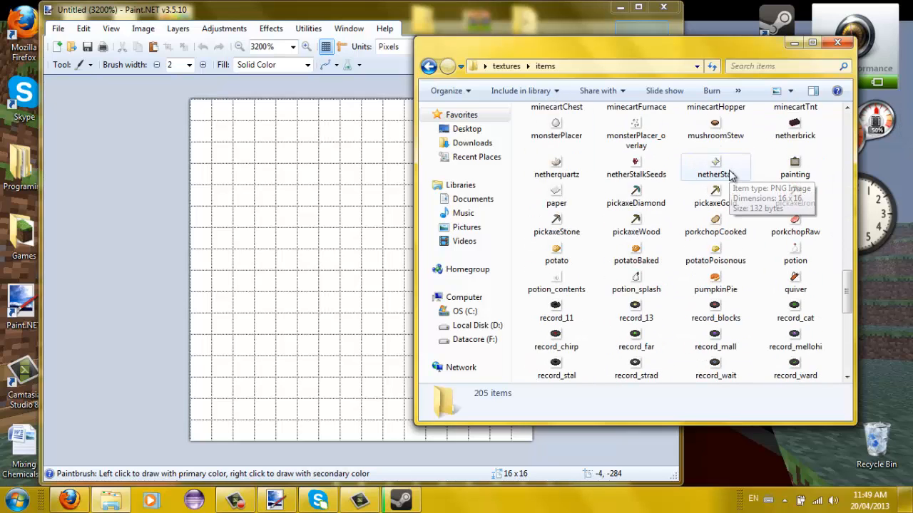
scroll(788, 185, down, 9)
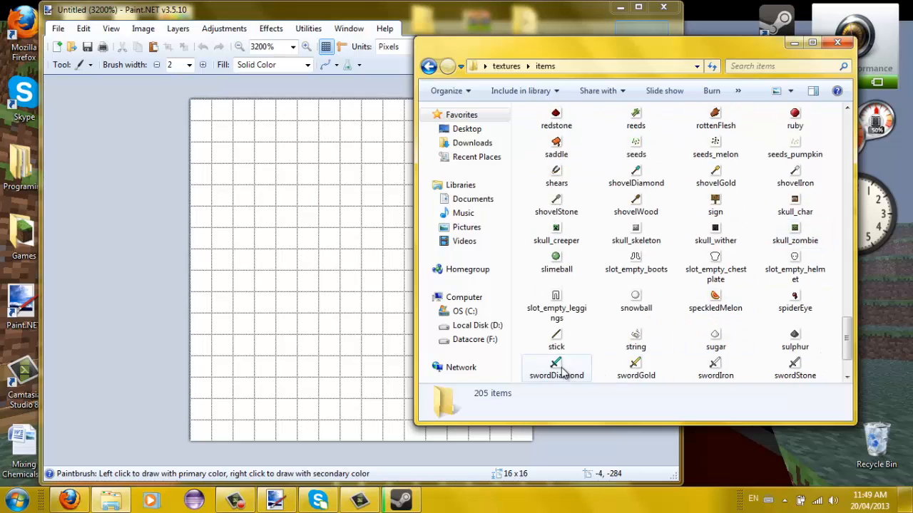
mouse_move(556, 365)
mouse_down()
mouse_move(515, 322)
mouse_move(469, 359)
mouse_up()
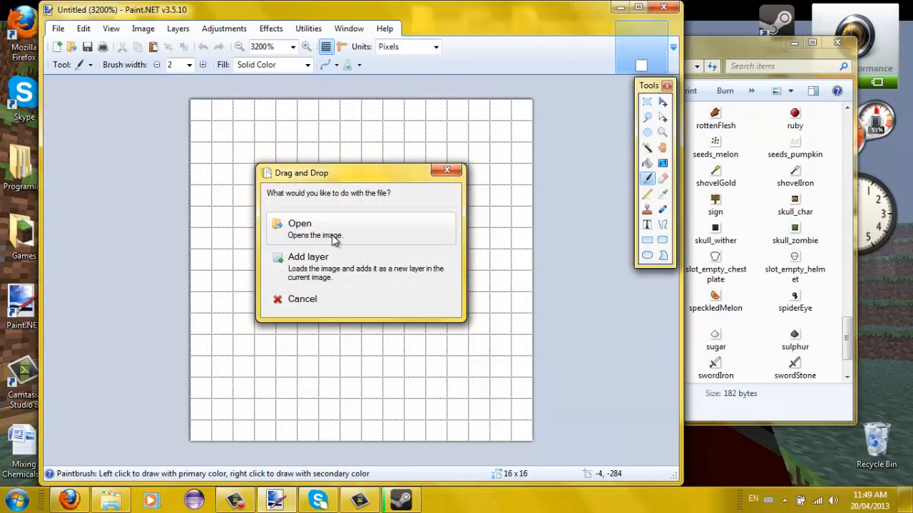
- Open swordDiamond.png as its own image, zoom in on it, then return to Untitled
click(330, 239)
click(592, 54)
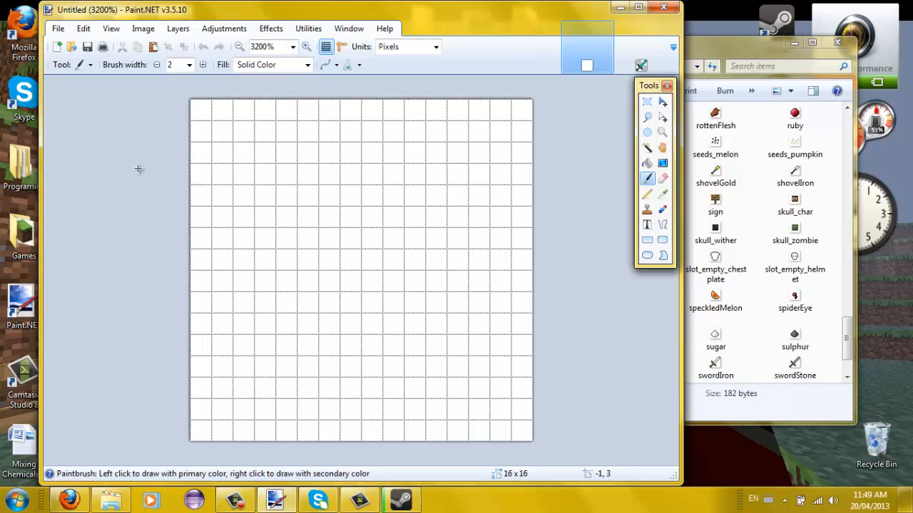
click(641, 54)
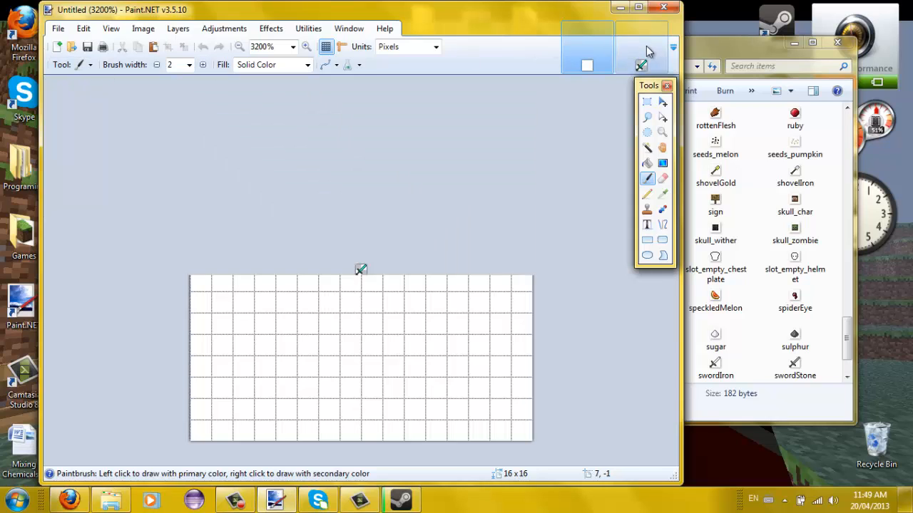
click(306, 47)
click(306, 47)
click(306, 47)
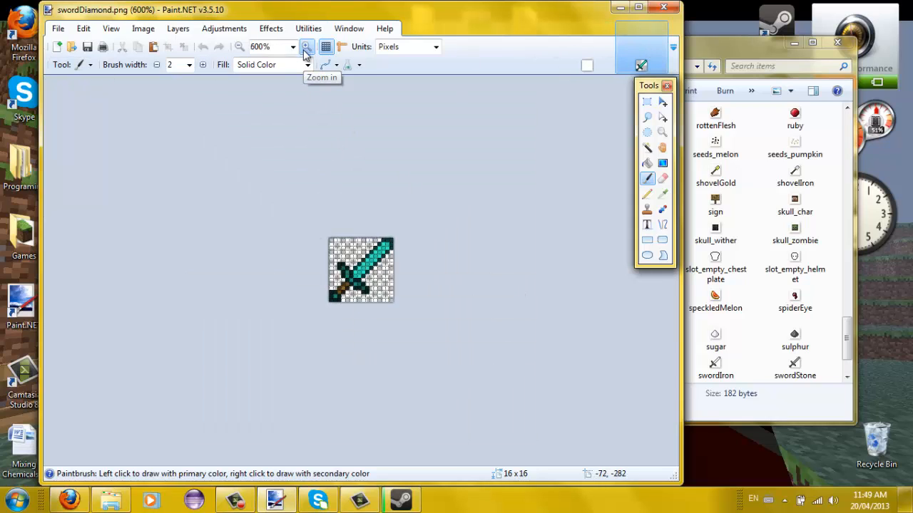
click(306, 47)
click(306, 47)
click(305, 47)
click(306, 47)
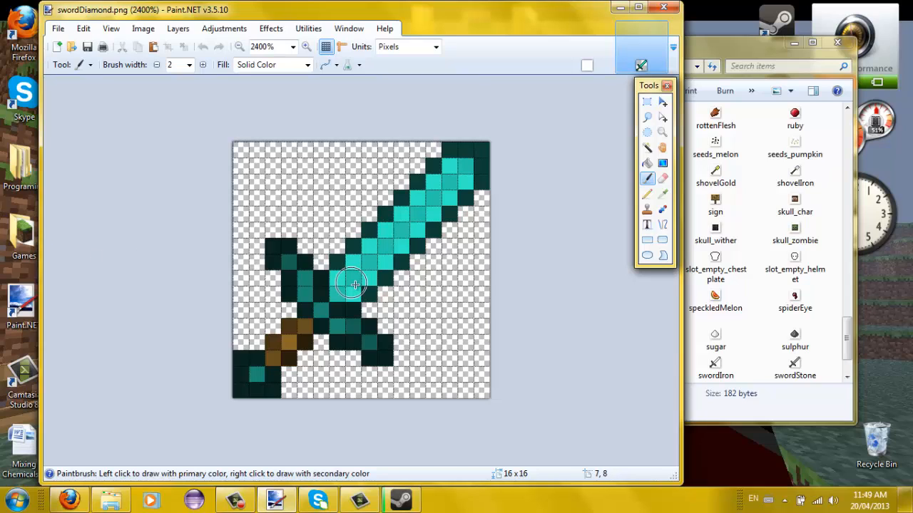
click(588, 40)
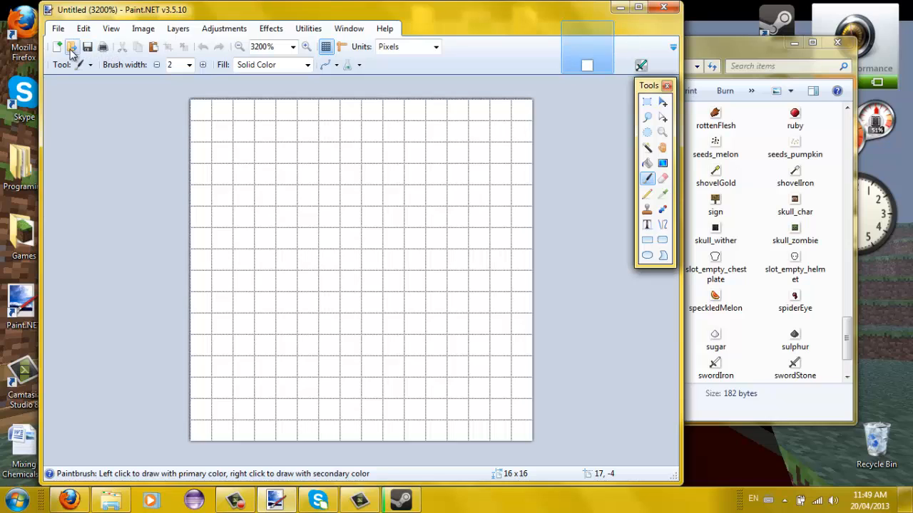
- Show the Colors panel from the Window menu and move the tools panel nearer the canvas
click(58, 29)
click(60, 30)
click(349, 29)
click(358, 82)
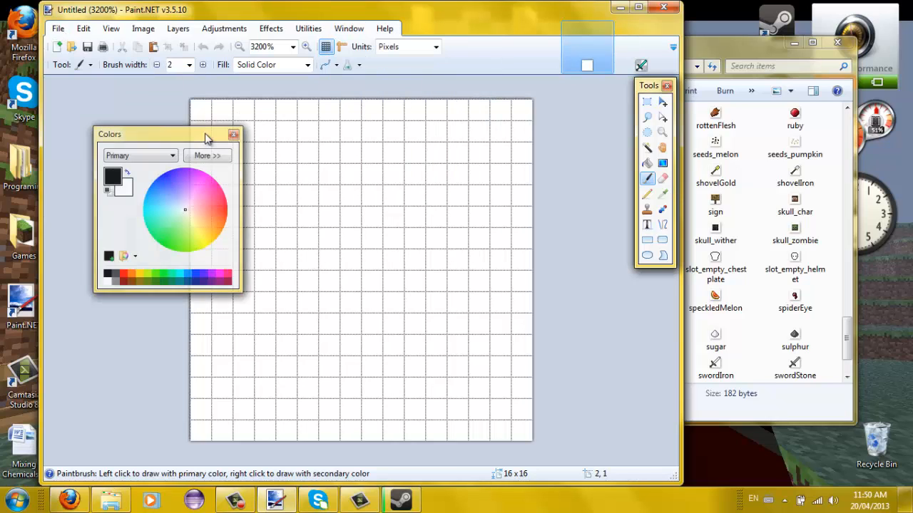
click(348, 29)
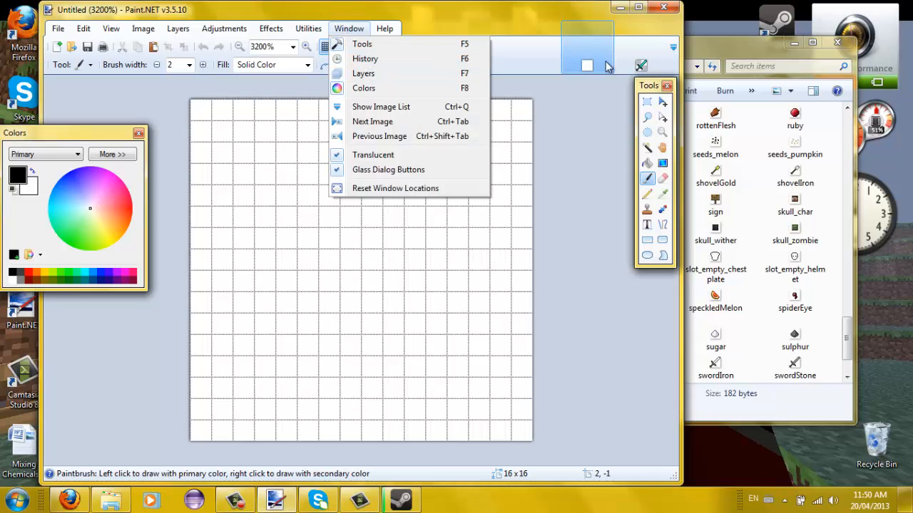
drag(643, 85, 579, 105)
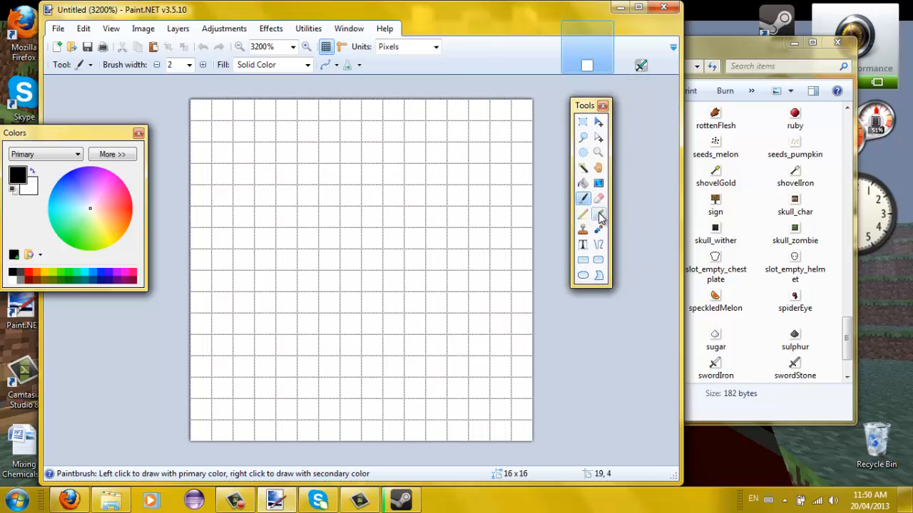
- Test-paint with a wider brush, erase the whole canvas to transparency, then pick the Pencil
click(204, 65)
click(204, 65)
click(204, 65)
ctrl+click(203, 65)
drag(235, 99, 321, 184)
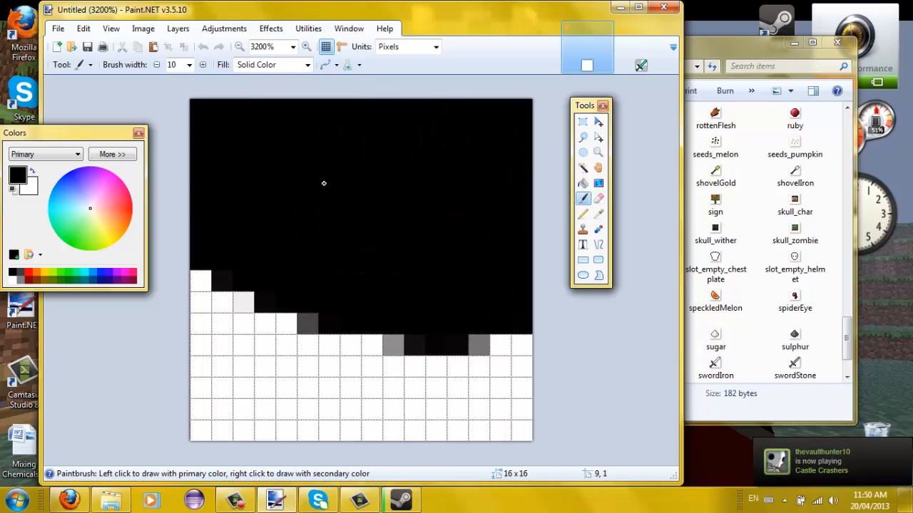
mouse_move(207, 106)
mouse_down()
mouse_move(218, 127)
mouse_move(355, 139)
mouse_up()
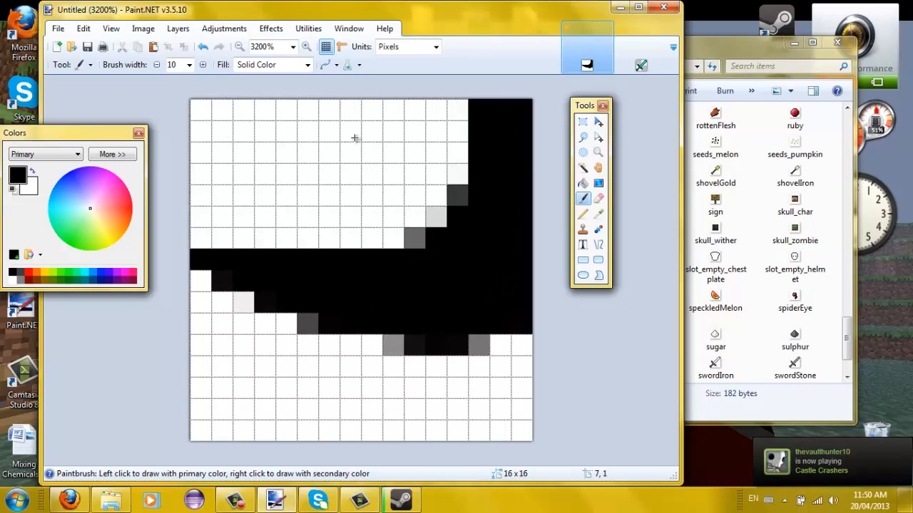
click(600, 204)
mouse_move(301, 124)
mouse_down()
mouse_move(375, 107)
mouse_move(443, 112)
mouse_move(464, 250)
mouse_move(529, 287)
mouse_up()
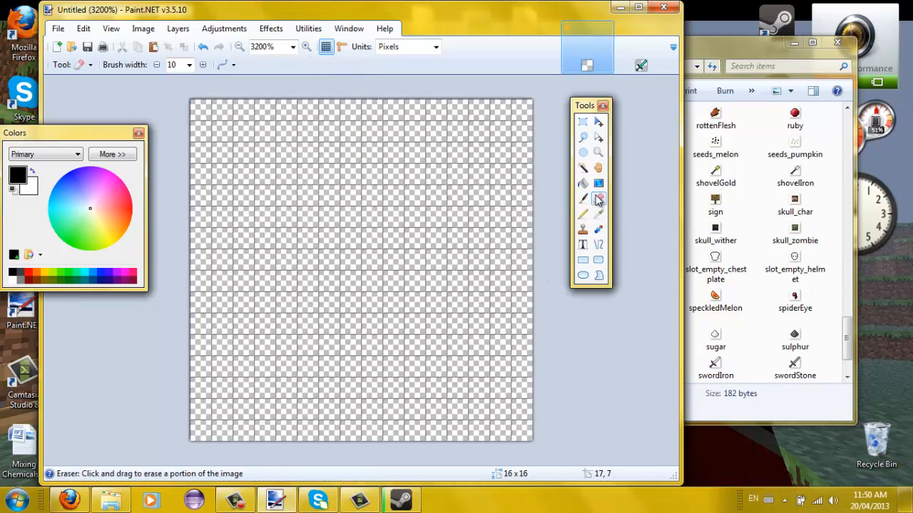
click(583, 213)
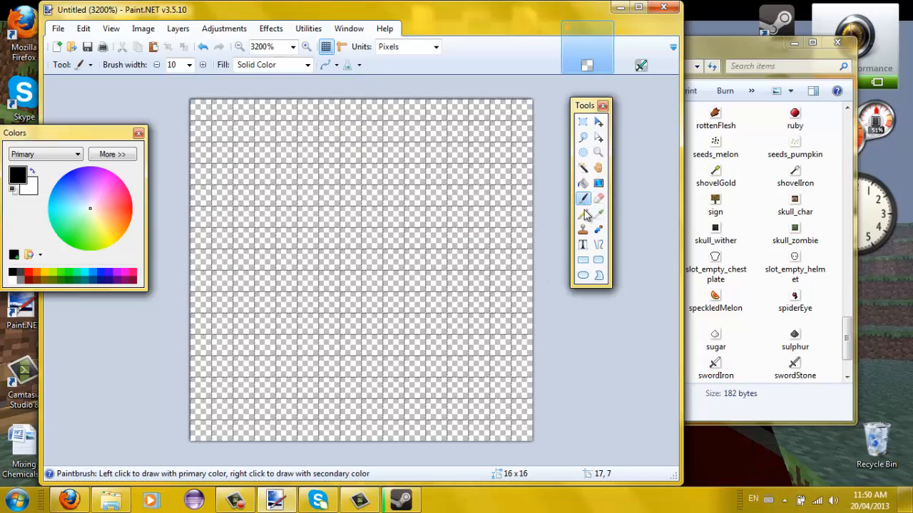
- Set the primary colour to brown 823C00 using the detailed HSV controls
click(108, 154)
click(178, 256)
click(172, 240)
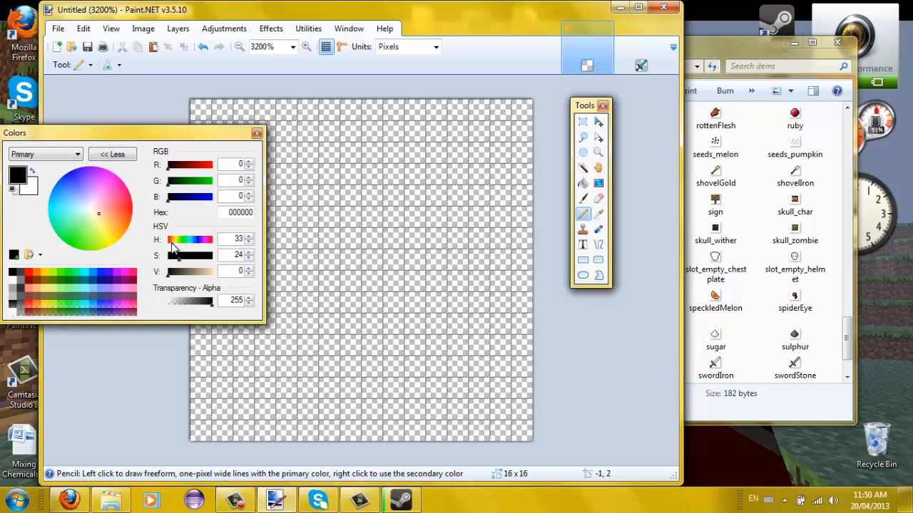
mouse_move(176, 271)
mouse_down()
mouse_move(213, 261)
mouse_move(191, 277)
mouse_up()
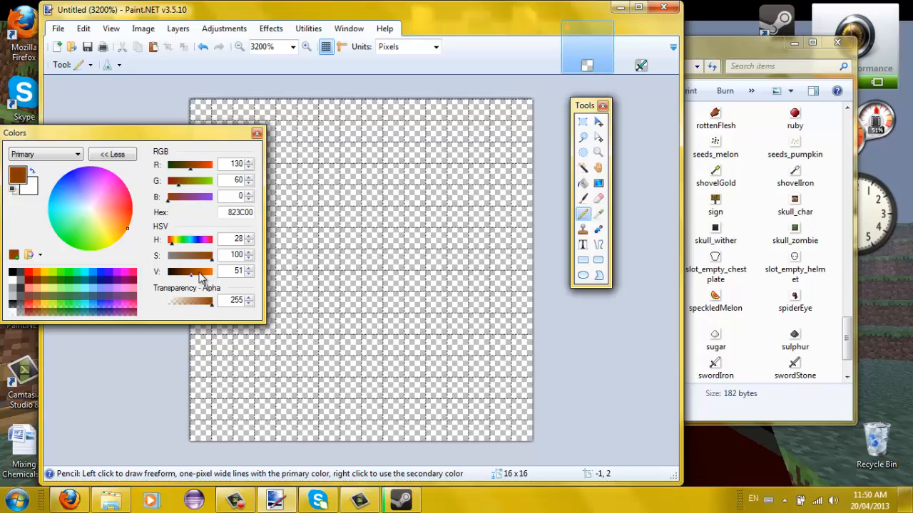
drag(178, 134, 86, 109)
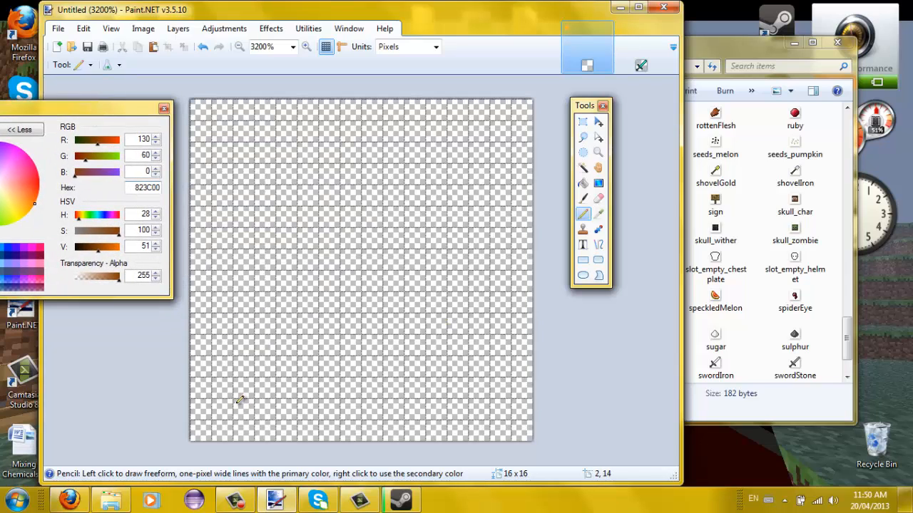
- Pencil the diagonal brown handle from the lower-left corner, then switch colour to red D30000
mouse_move(203, 382)
mouse_down()
mouse_move(202, 429)
mouse_move(240, 428)
mouse_up()
mouse_move(228, 378)
mouse_down()
mouse_move(246, 407)
mouse_move(288, 351)
mouse_move(241, 410)
mouse_move(241, 375)
mouse_move(246, 367)
mouse_move(262, 384)
mouse_move(280, 371)
mouse_move(270, 345)
mouse_move(288, 322)
mouse_up()
click(315, 343)
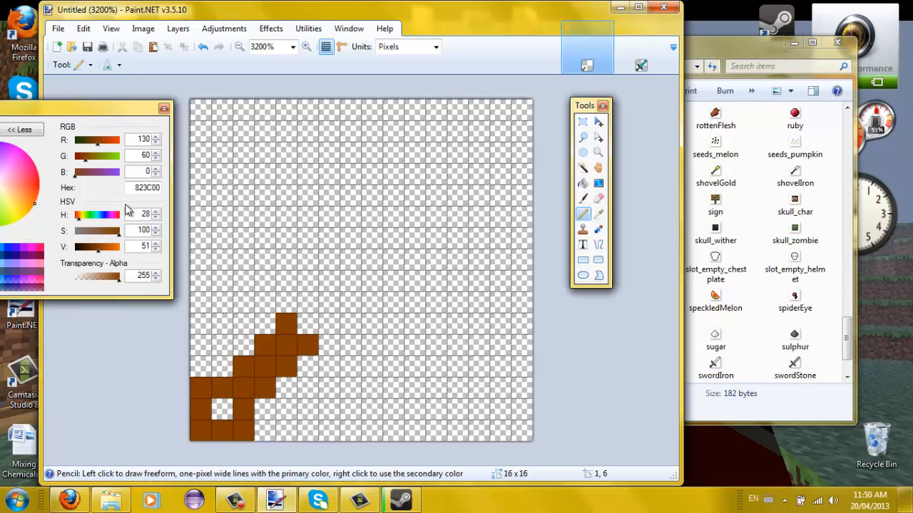
drag(88, 218, 112, 249)
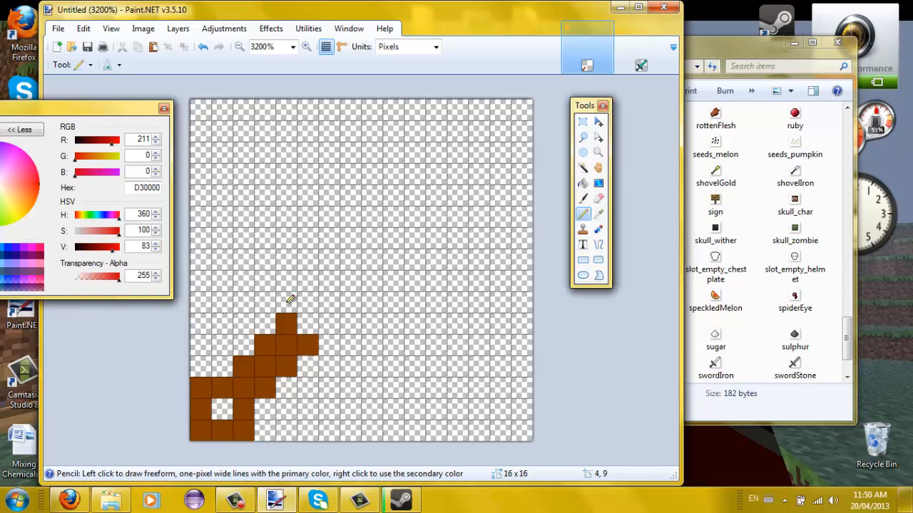
- Place red crossguard pixels around the top of the handle, repainting misplaced ones white
click(288, 301)
click(264, 281)
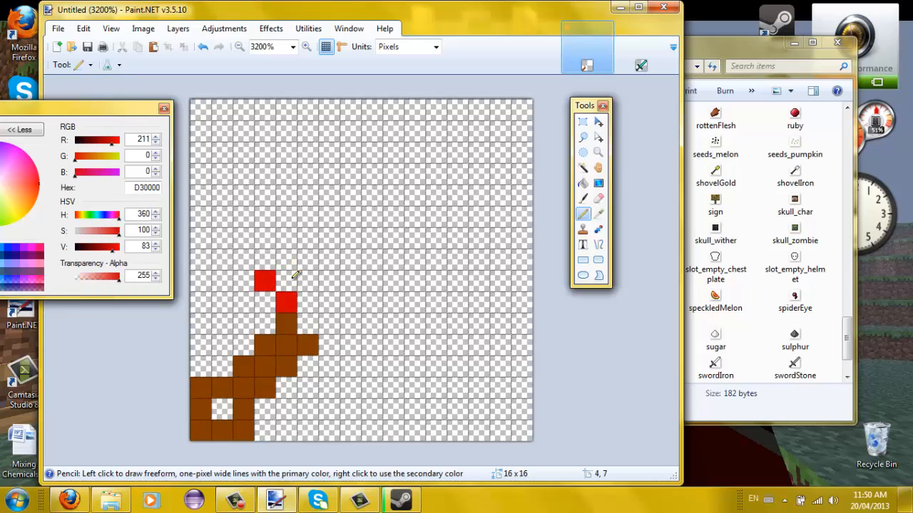
click(330, 362)
click(350, 383)
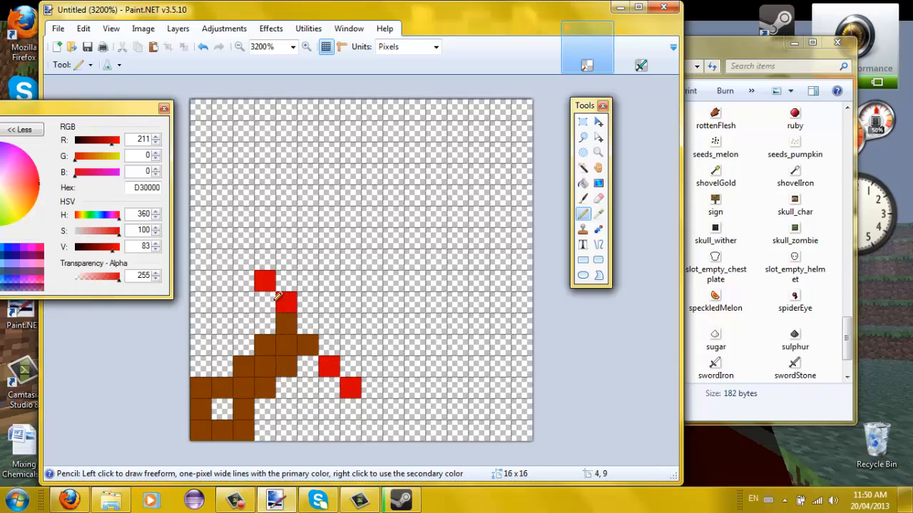
click(264, 302)
click(244, 281)
right_click(264, 280)
right_click(286, 302)
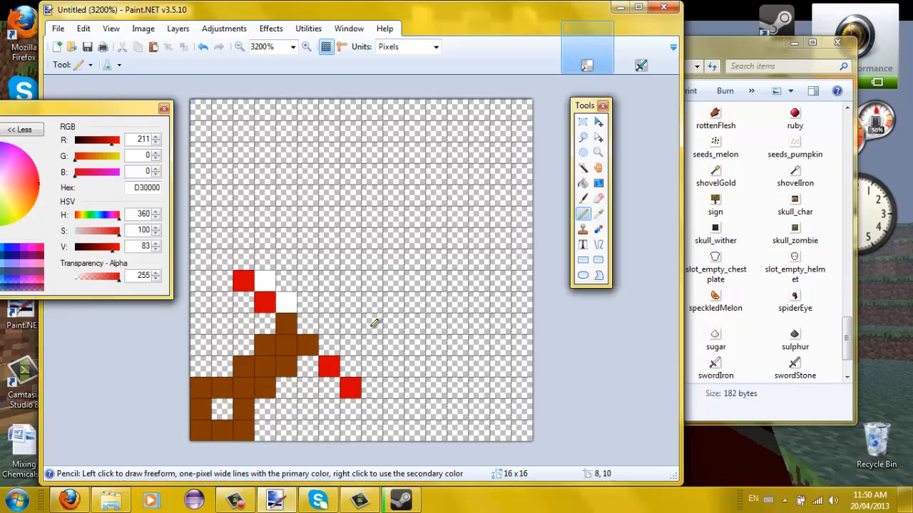
right_click(243, 280)
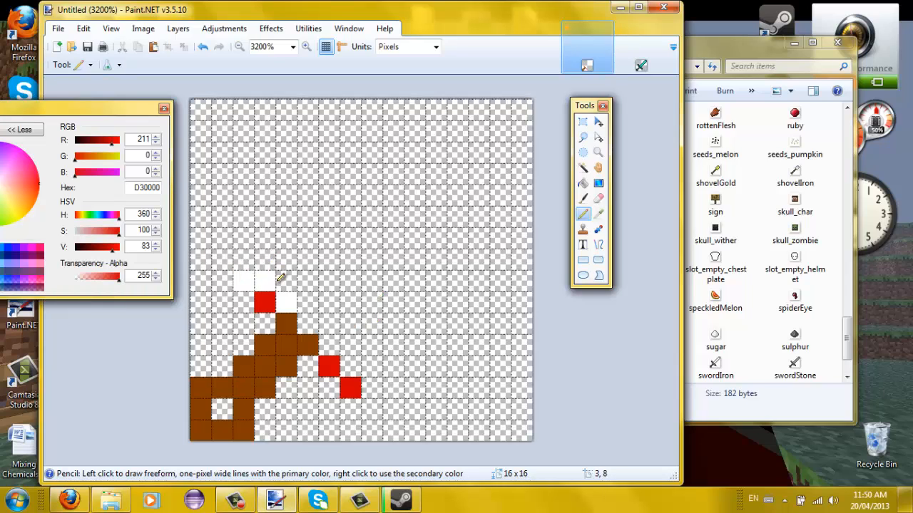
- Draw the blade's red left edge diagonally up-right from the blade base
click(286, 280)
click(308, 259)
click(328, 259)
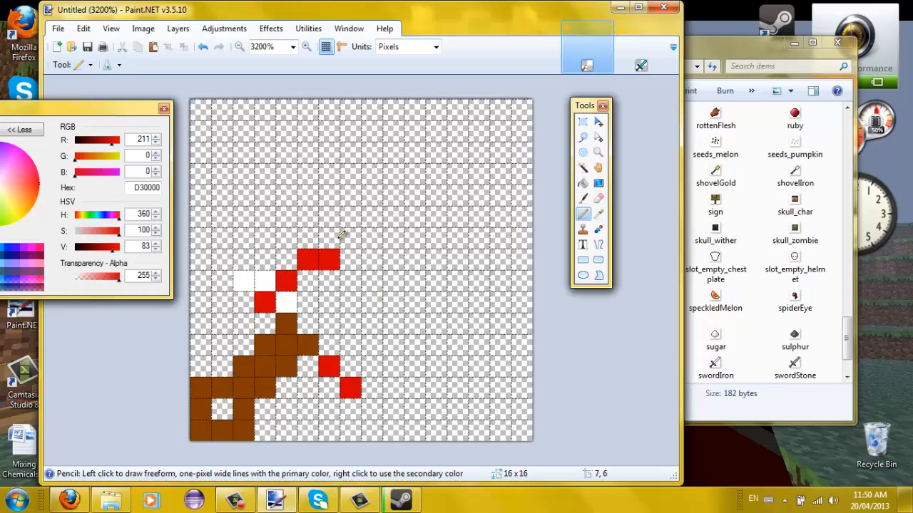
right_click(329, 259)
click(329, 238)
click(350, 216)
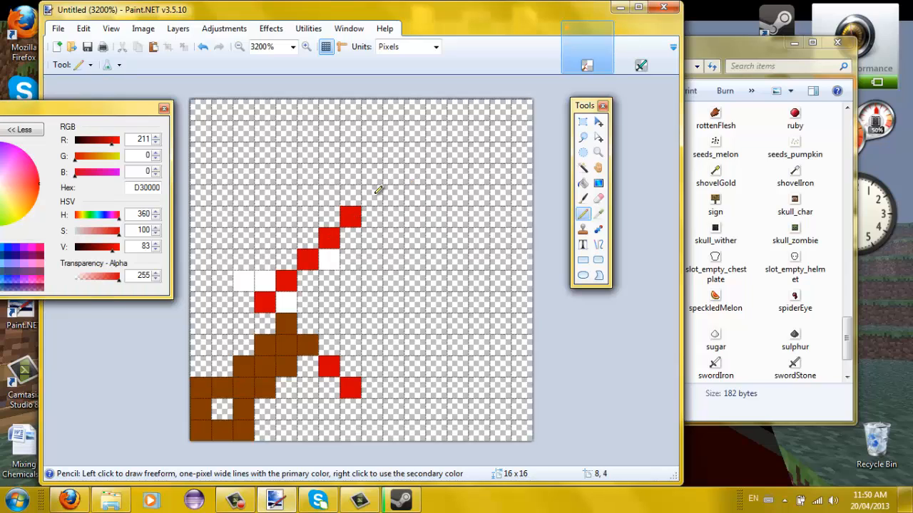
click(371, 195)
click(393, 174)
click(414, 152)
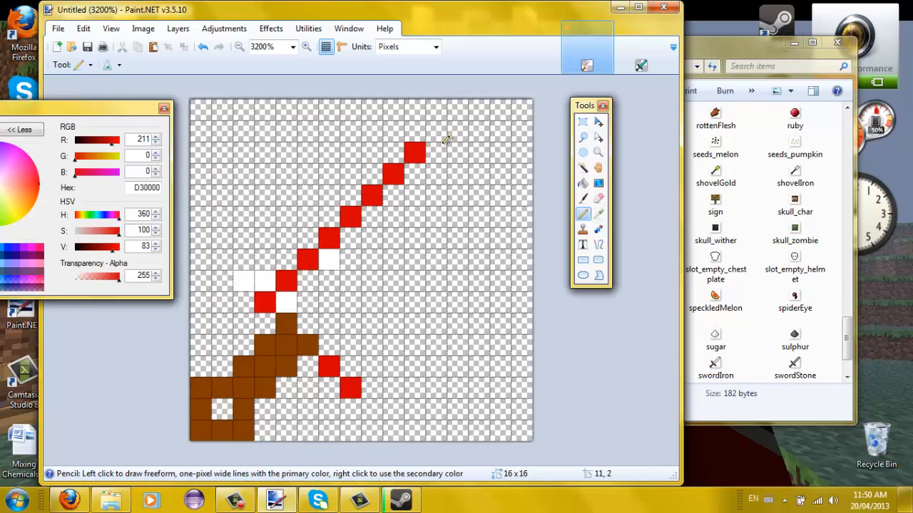
- Shape the red blade tip at the top right with a white inner pixel
click(436, 152)
click(457, 152)
click(457, 173)
click(436, 194)
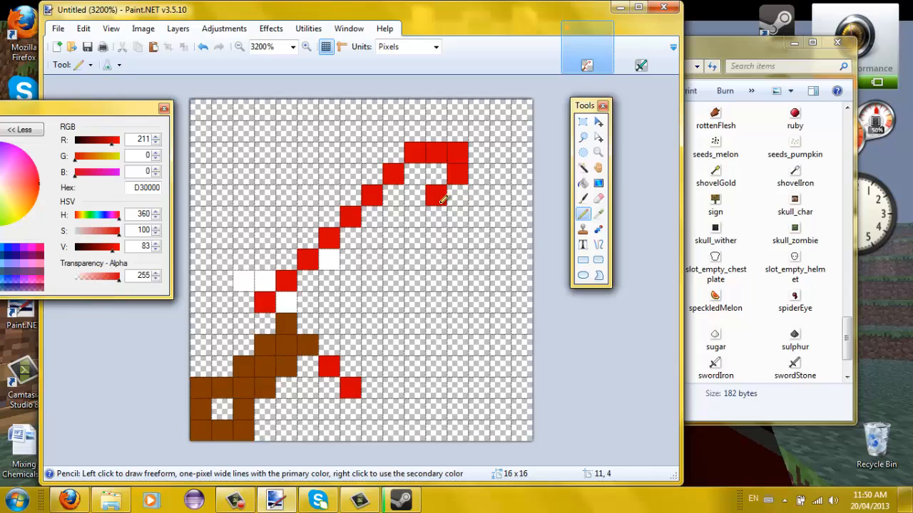
right_click(439, 200)
click(458, 197)
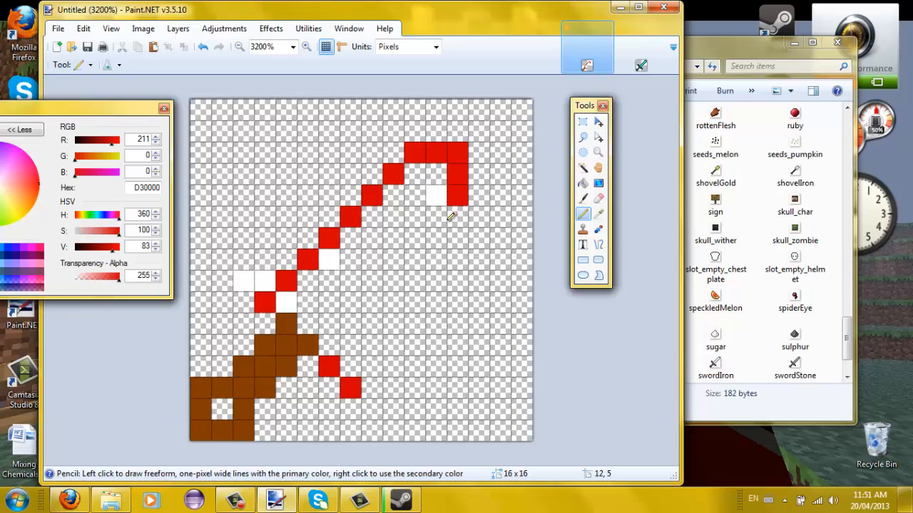
- Draw the blade's red right edge down toward the guard and fill the blade interior white
click(437, 217)
click(414, 238)
click(393, 260)
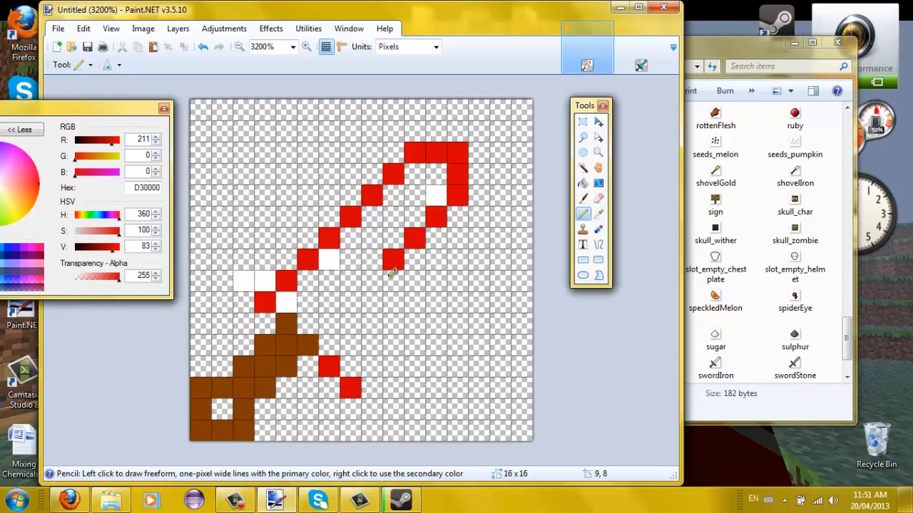
click(372, 281)
click(350, 302)
click(329, 323)
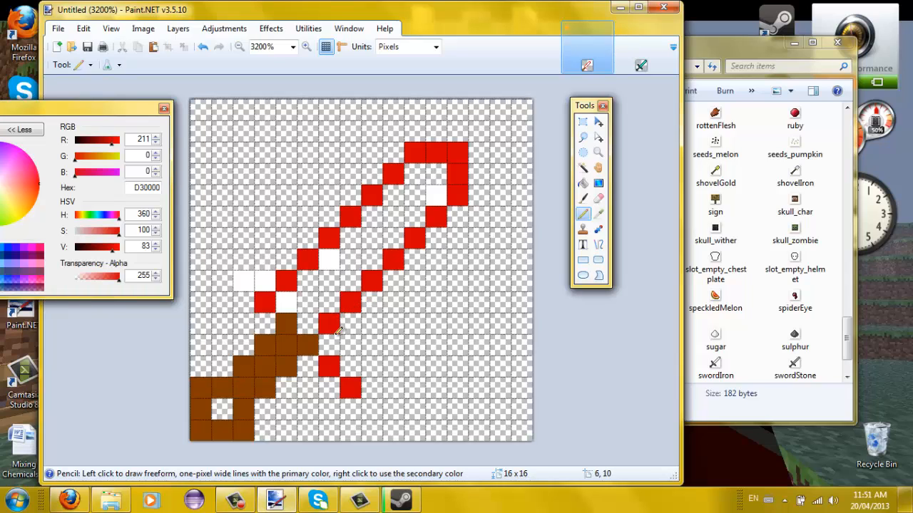
right_click(328, 324)
right_click(348, 303)
right_click(369, 282)
right_click(392, 260)
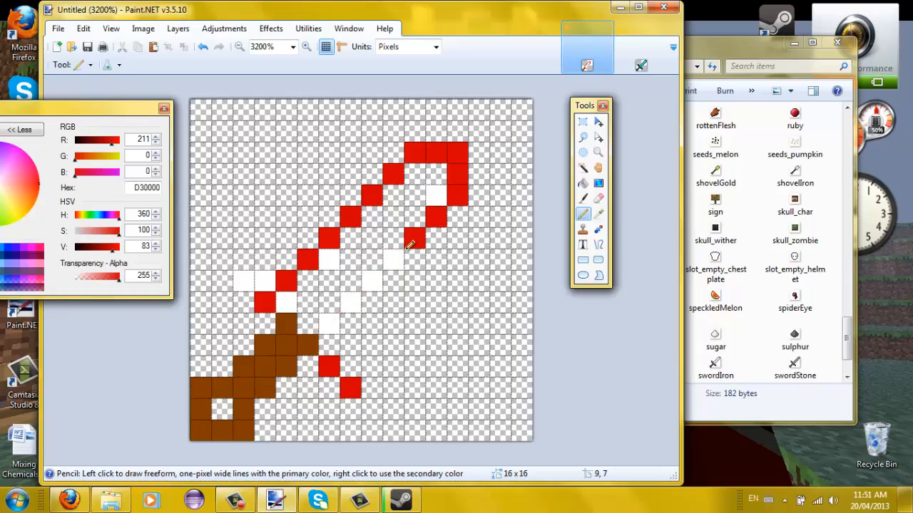
right_click(413, 239)
right_click(431, 216)
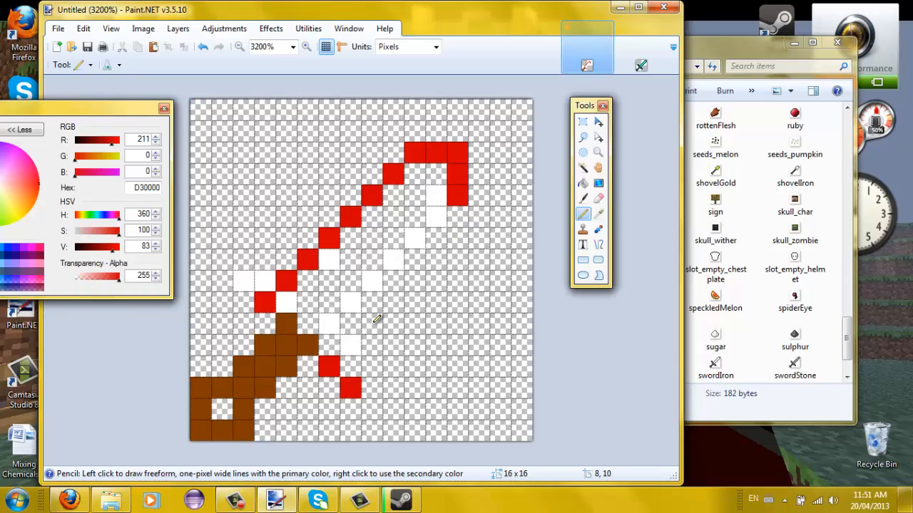
- Redraw the blade's red right edge up to the tip and whiten the lower guard pixel
click(359, 336)
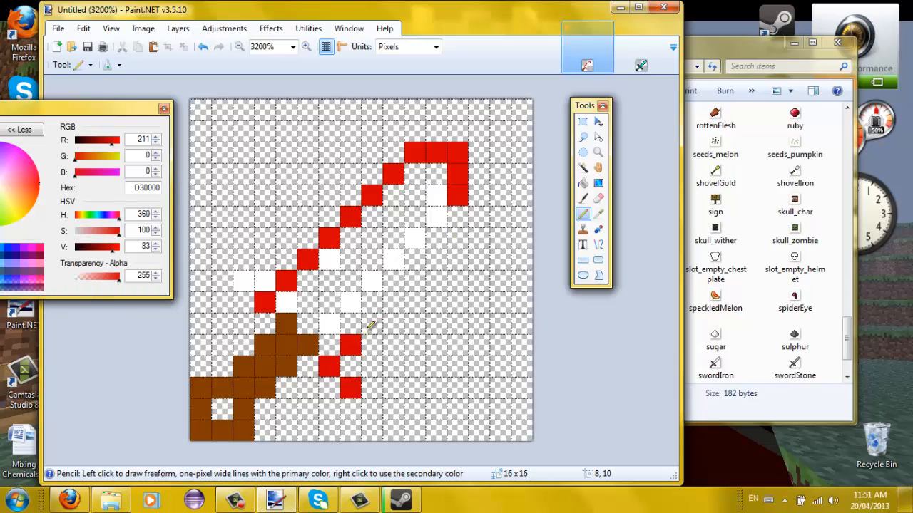
click(372, 323)
click(392, 302)
click(416, 281)
click(435, 259)
click(457, 238)
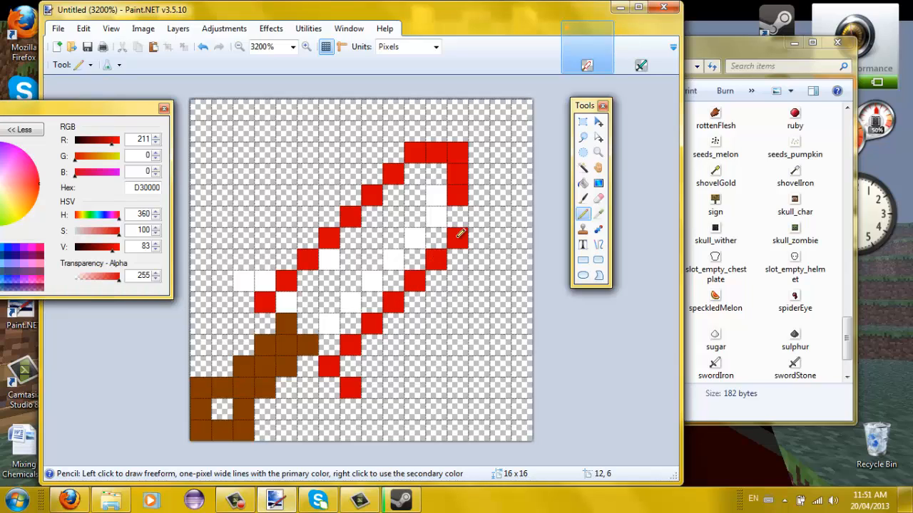
click(467, 216)
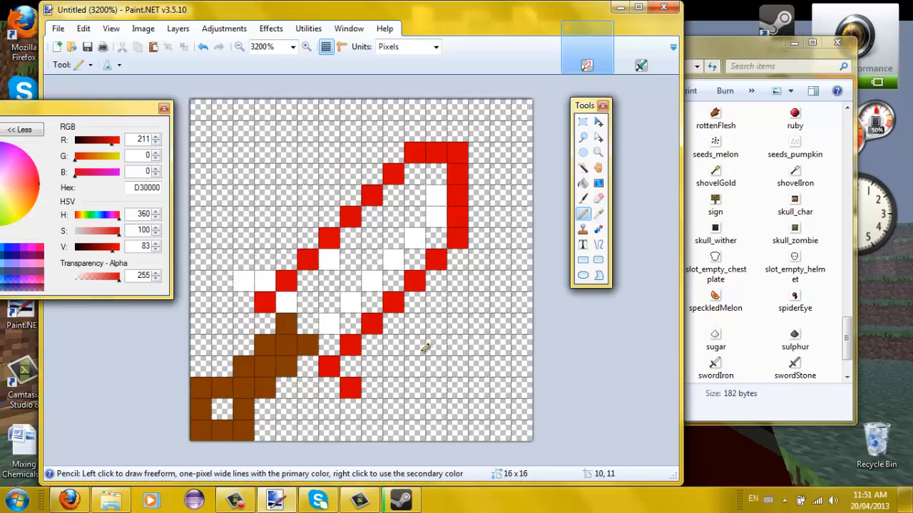
right_click(354, 389)
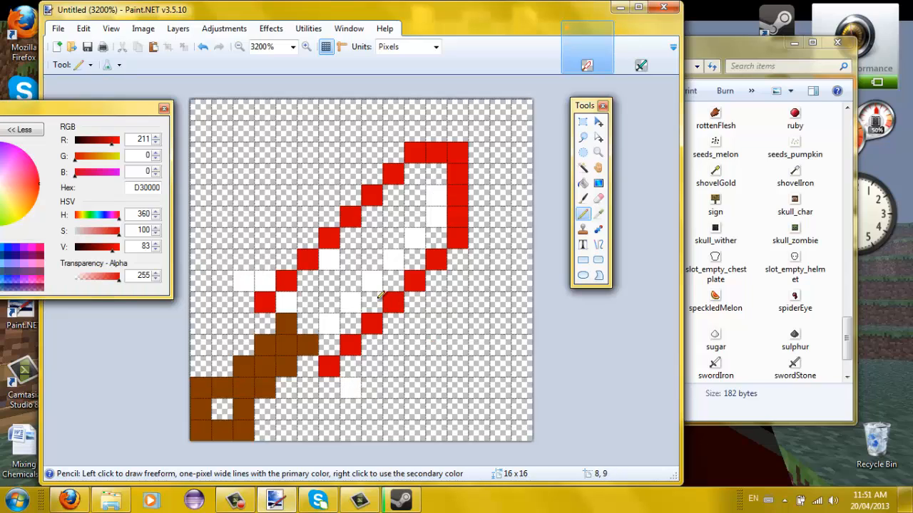
- Add pink highlights near the tip, then paint the handle gap pale green 96D3B8
drag(95, 233, 88, 234)
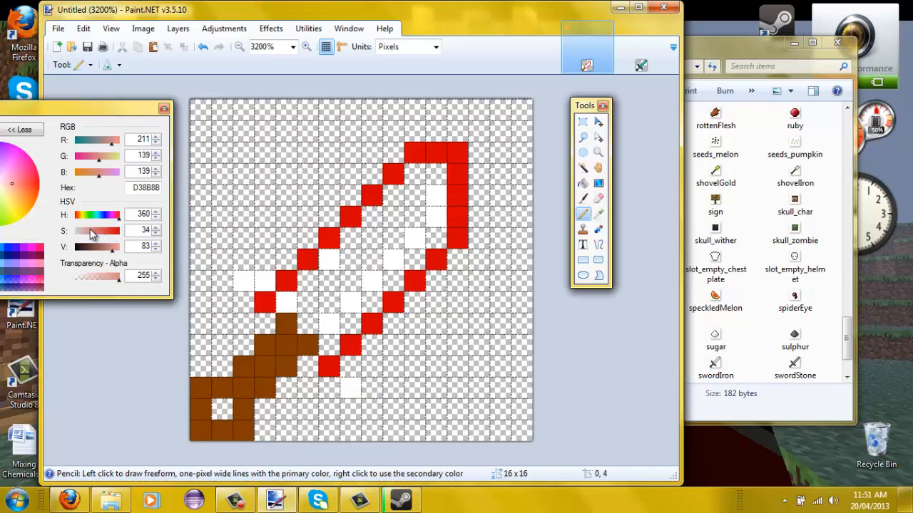
mouse_move(413, 173)
mouse_down()
mouse_move(423, 234)
mouse_move(409, 260)
mouse_move(387, 268)
mouse_move(367, 305)
mouse_move(347, 307)
mouse_move(336, 332)
mouse_move(297, 301)
mouse_move(316, 282)
mouse_move(335, 296)
mouse_move(335, 253)
mouse_move(348, 267)
mouse_move(356, 233)
mouse_move(378, 259)
mouse_move(377, 222)
mouse_move(397, 225)
mouse_move(405, 199)
mouse_move(425, 217)
mouse_up()
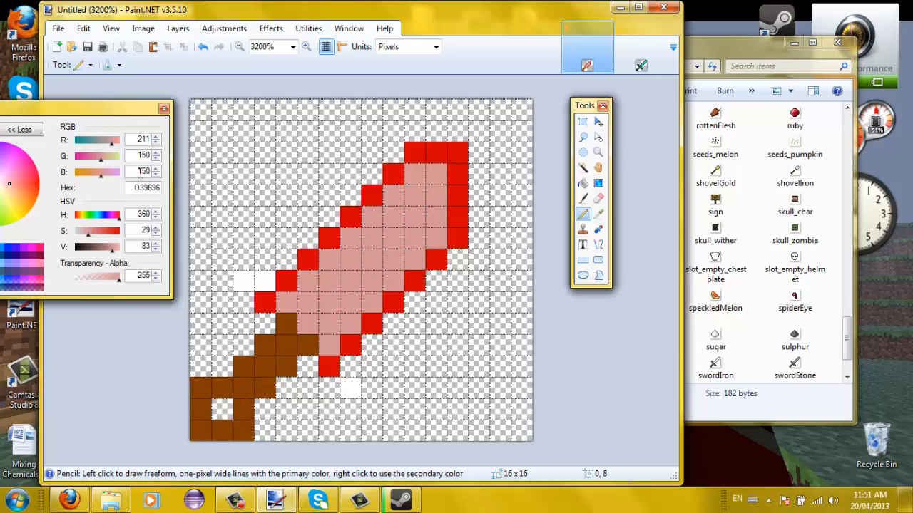
click(94, 214)
click(223, 403)
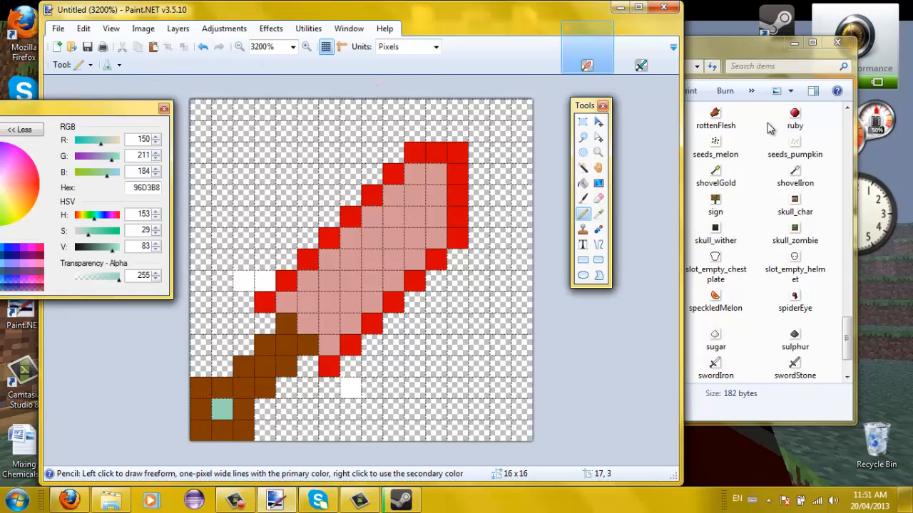
click(606, 35)
- Discard the unsaved pink sword draft without saving
click(286, 258)
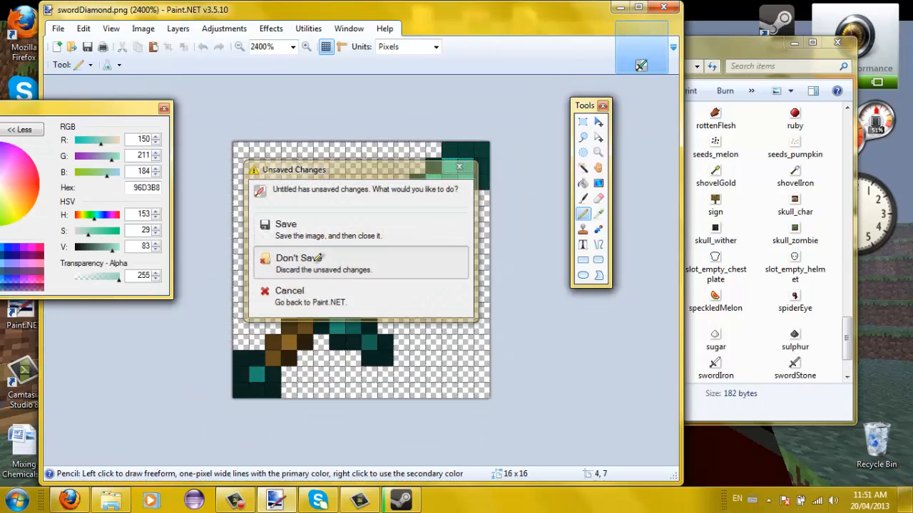
click(314, 45)
click(240, 47)
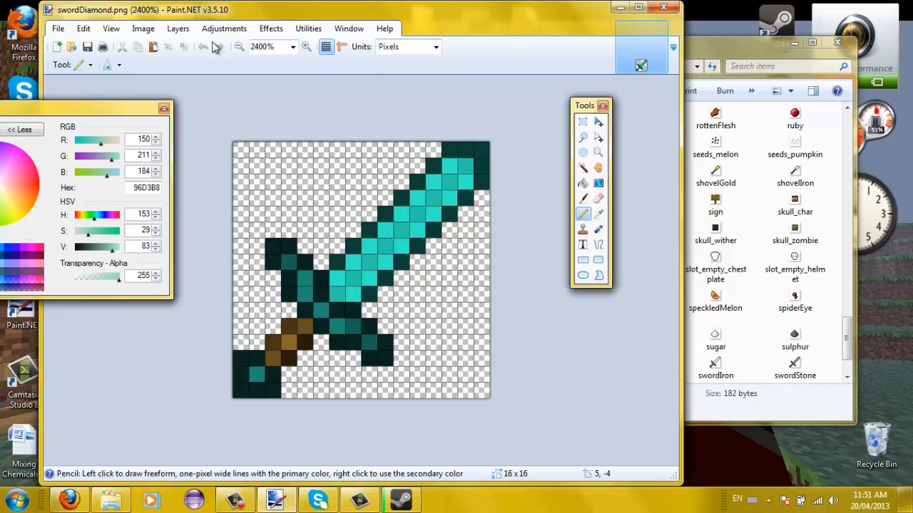
- Create a new 16×128 image, then return to swordDiamond.png
click(57, 46)
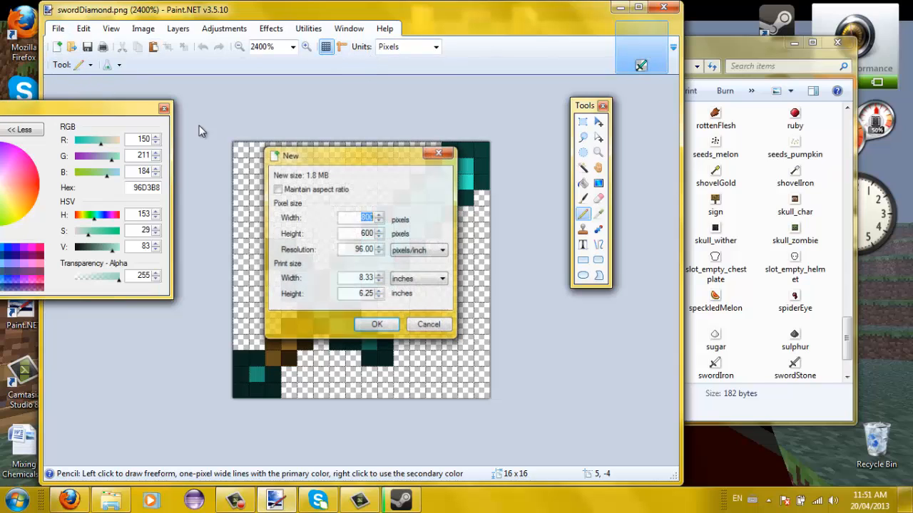
text(16)
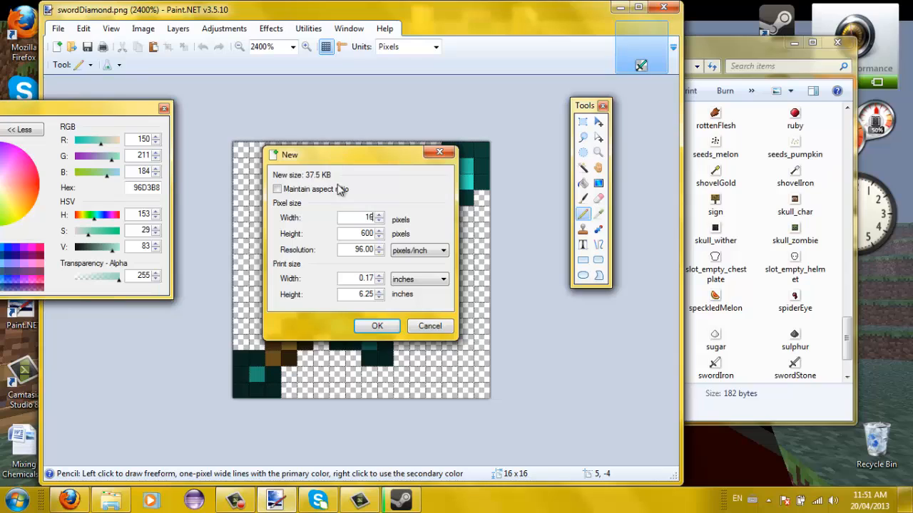
key(Tab)
text(128)
click(375, 327)
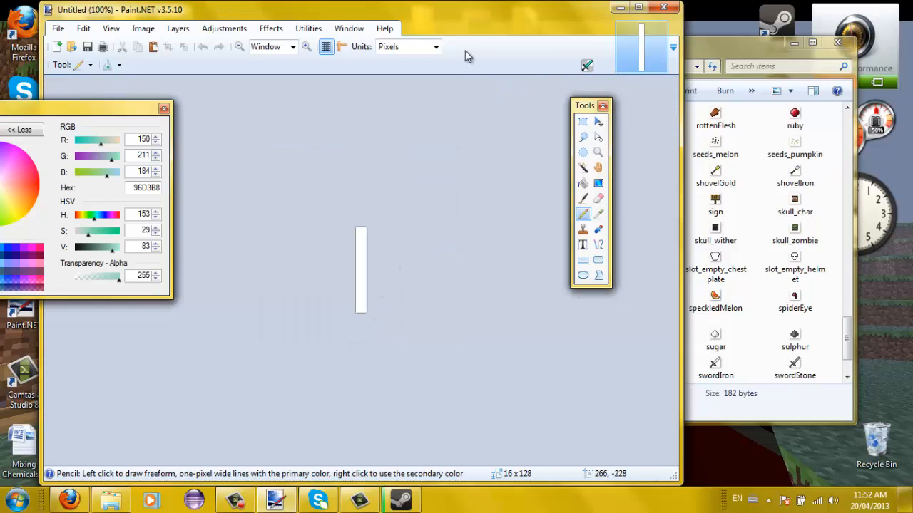
click(586, 63)
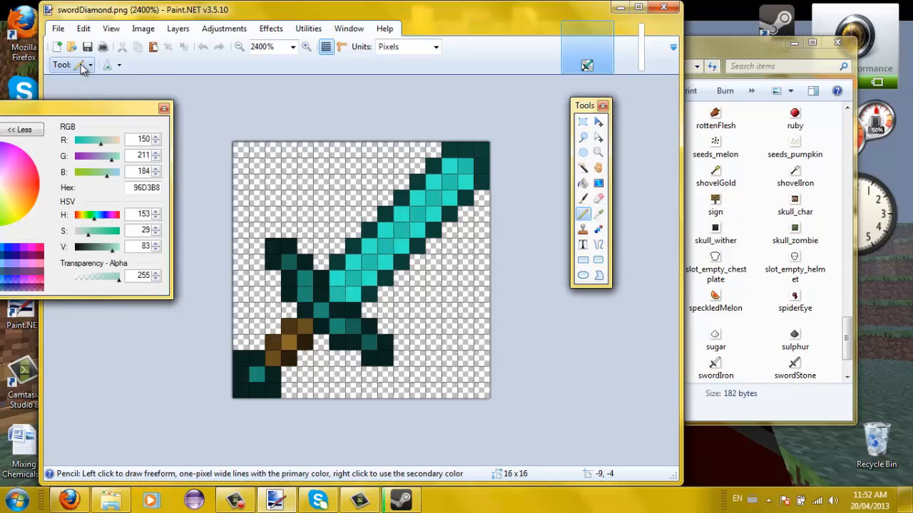
- Copy the whole swordDiamond sword and paste it into the 16×128 image
click(82, 64)
click(82, 98)
drag(237, 147, 477, 383)
key(ctrl+c)
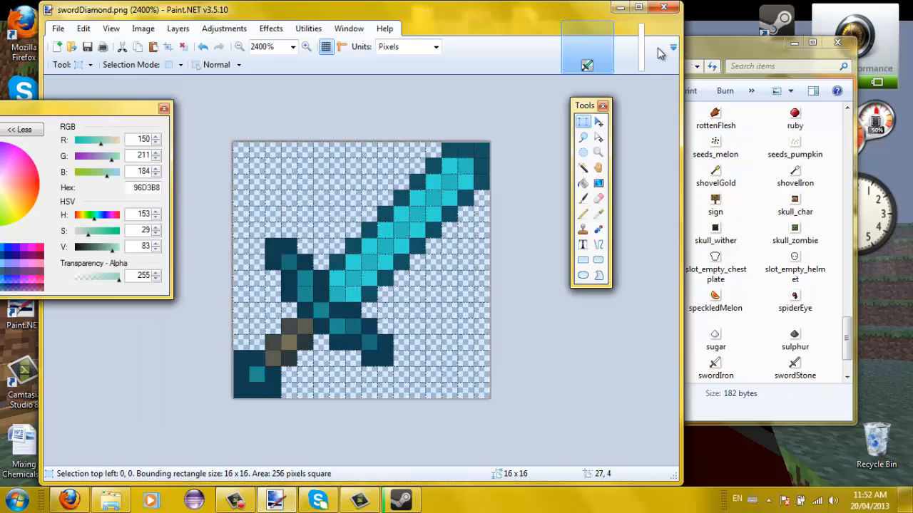
click(657, 48)
key(ctrl+v)
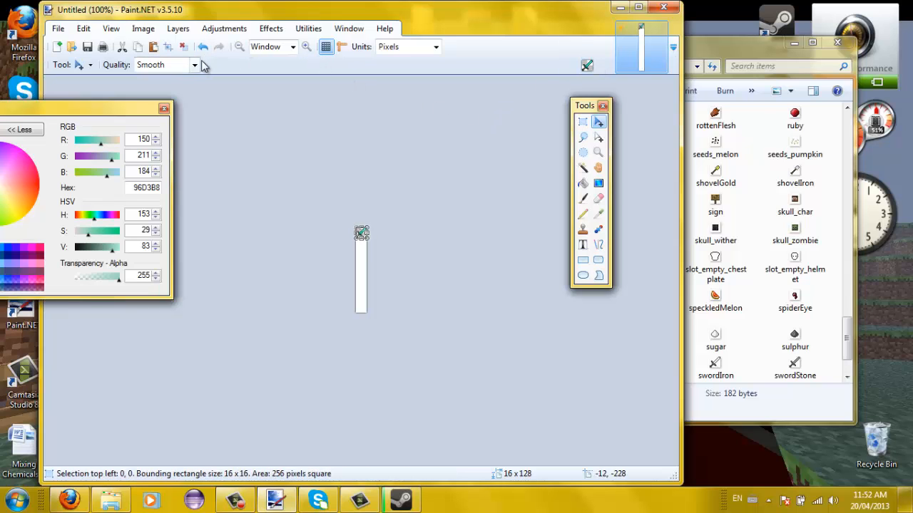
- Paste further sword copies, moving each down into the next 16-pixel slot
click(307, 46)
click(307, 47)
click(306, 46)
click(307, 47)
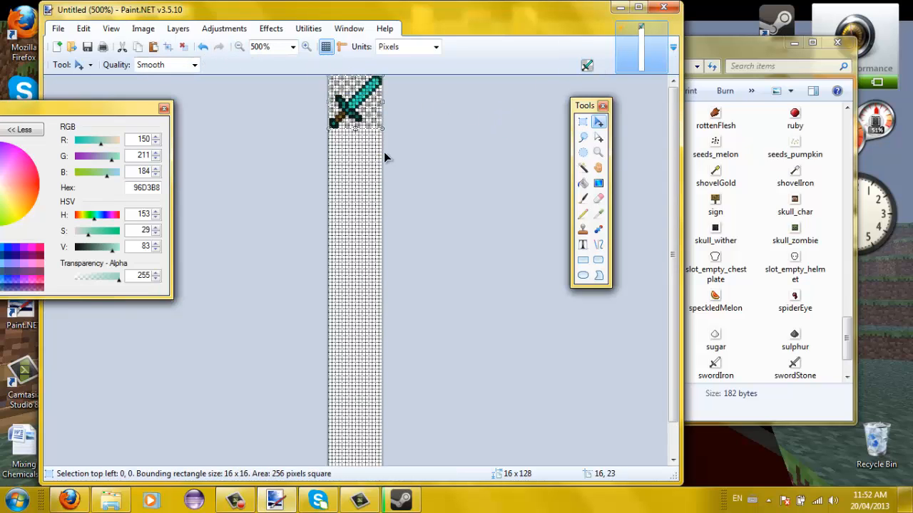
drag(355, 100, 360, 244)
key(Up)
key(ctrl+v)
key(ctrl+v)
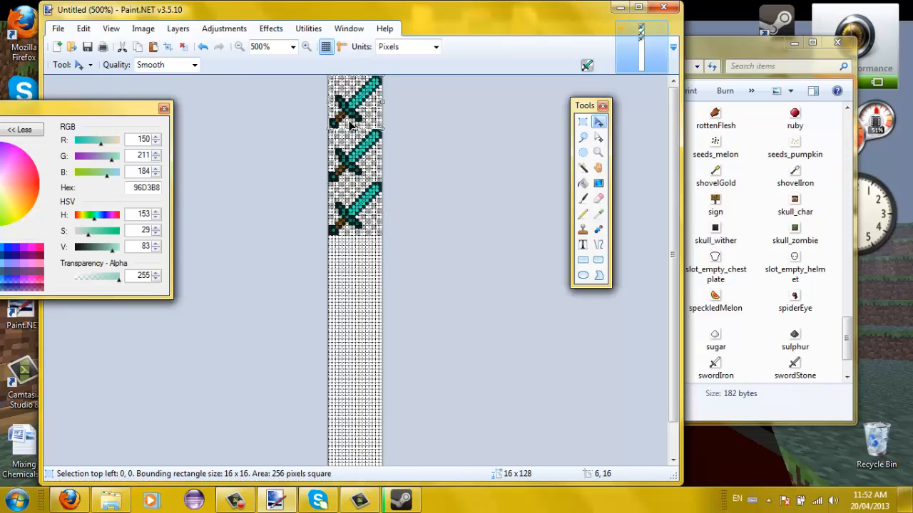
drag(350, 94, 350, 260)
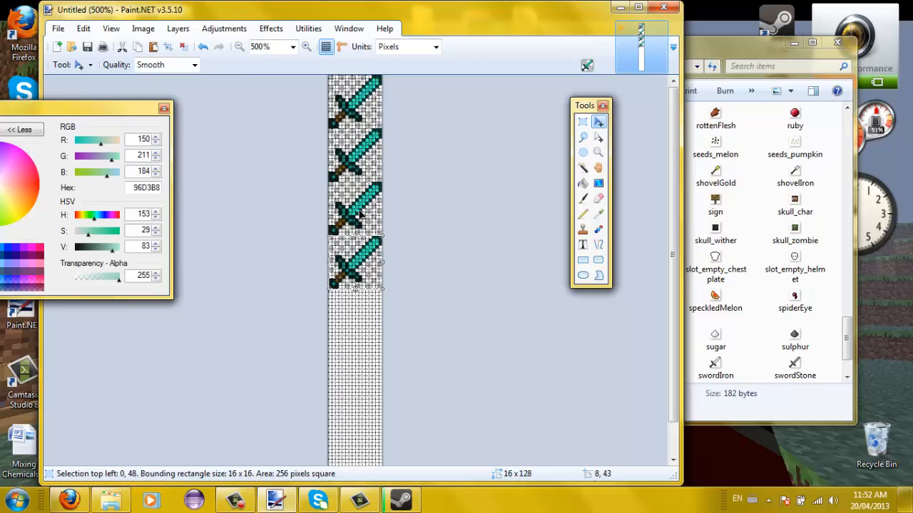
key(ctrl+v)
drag(370, 99, 372, 328)
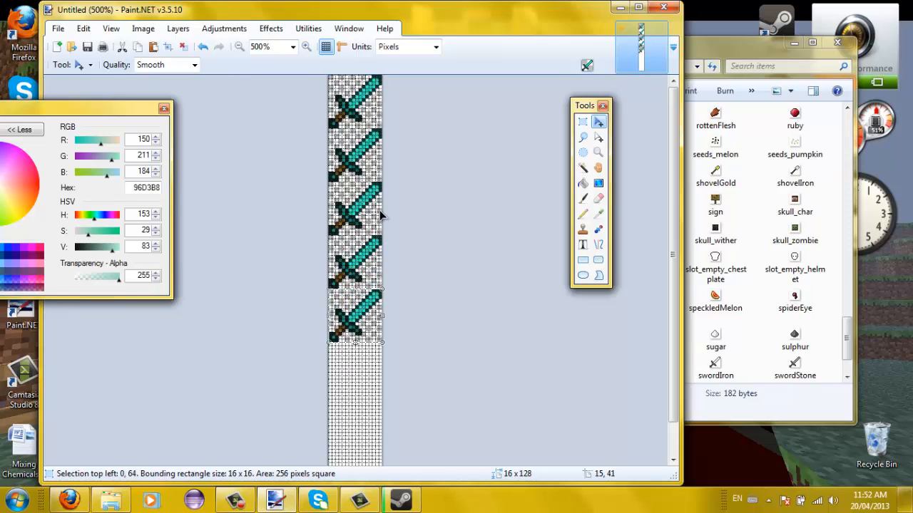
key(ctrl+v)
drag(372, 100, 364, 385)
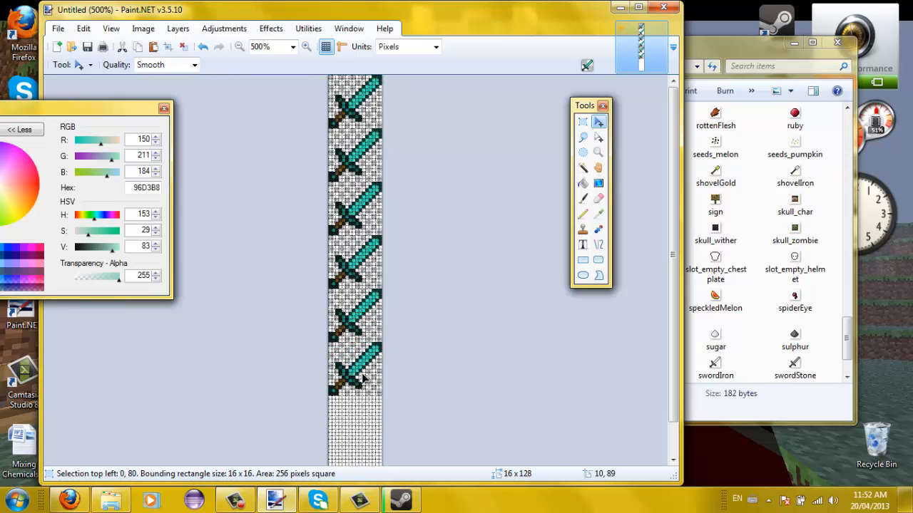
- Fill the remaining slots to the bottom of the strip and delete the stray extra copy
key(ctrl+v)
drag(373, 114, 371, 426)
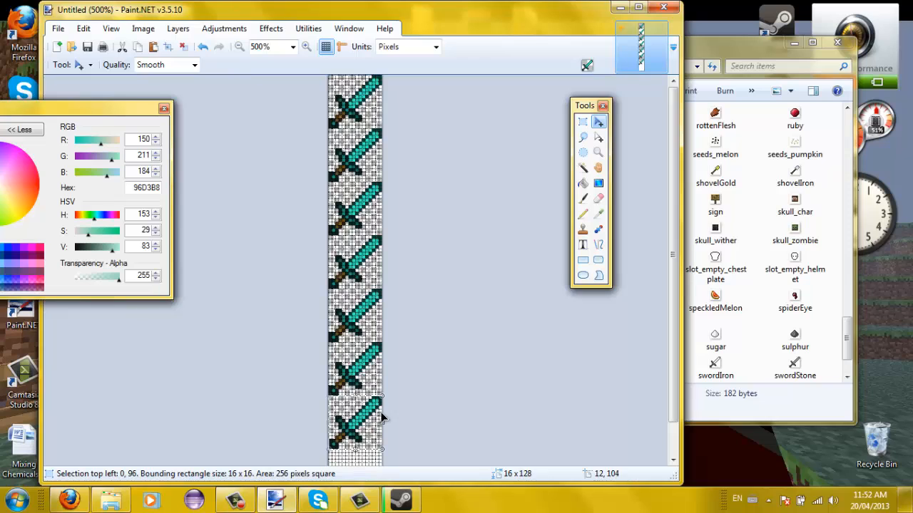
drag(674, 144, 644, 266)
key(ctrl+v)
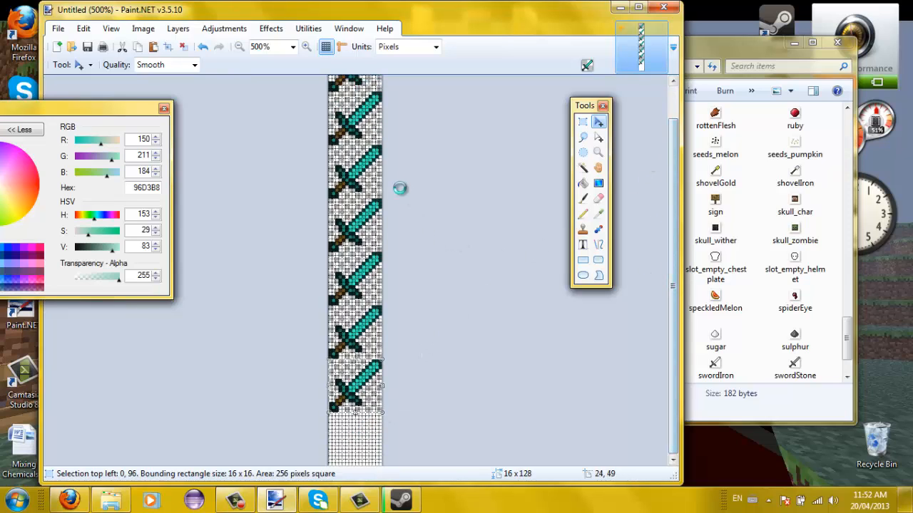
drag(345, 92, 345, 432)
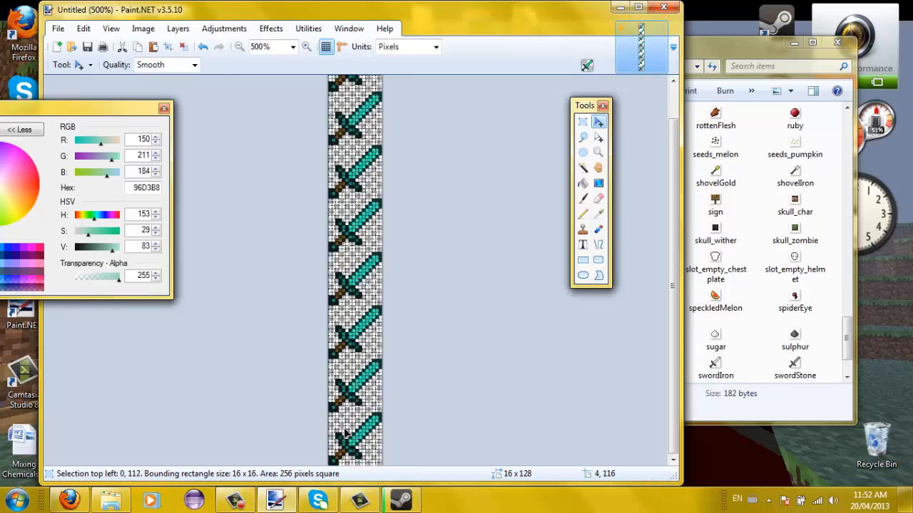
key(ctrl+v)
drag(348, 110, 568, 362)
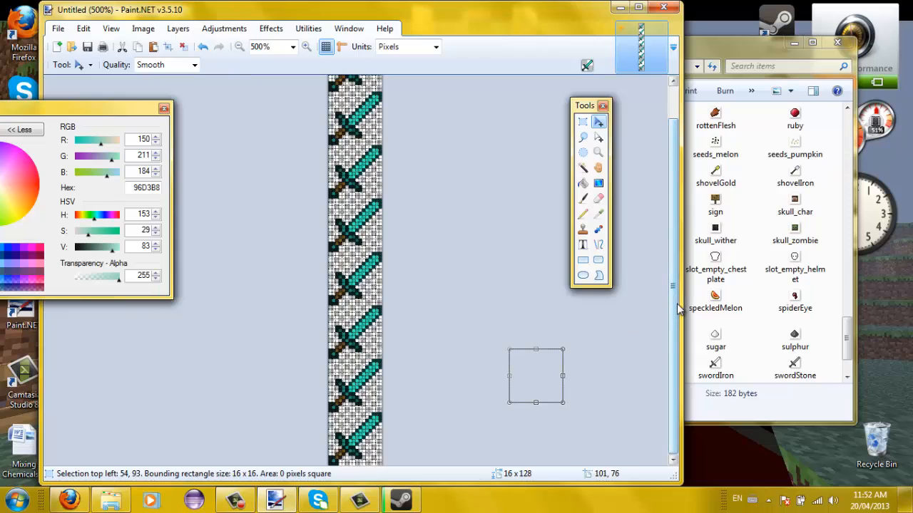
scroll(606, 342, up, 1)
key(Delete)
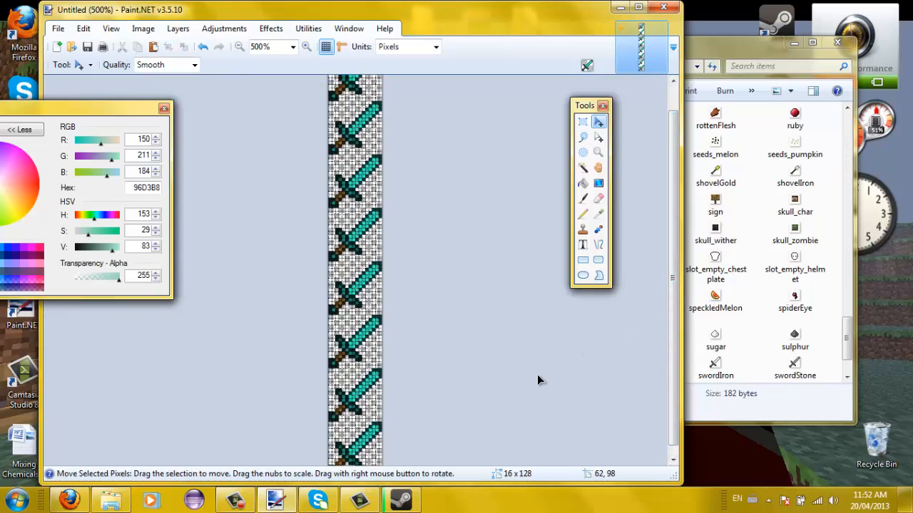
drag(673, 265, 676, 128)
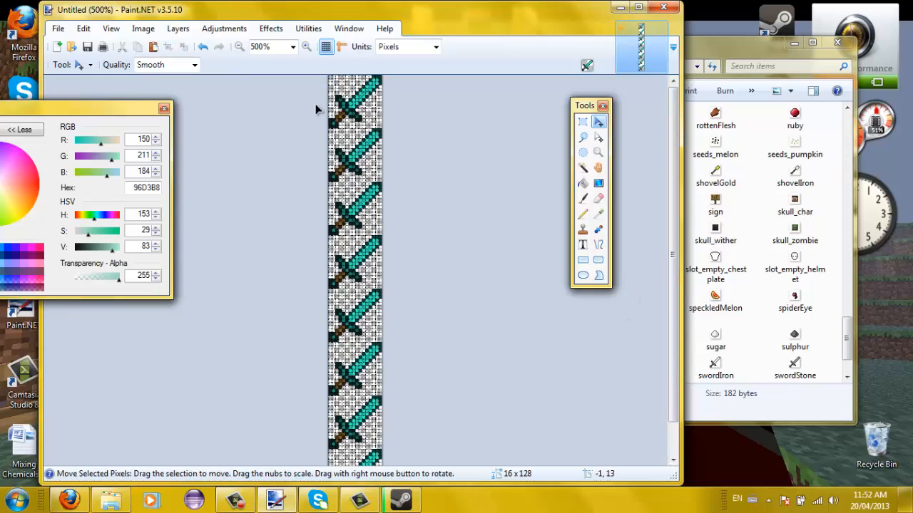
- Zoom the strip to 2400% and set the drawing colour to pale yellow
click(306, 46)
click(306, 47)
click(306, 46)
click(306, 47)
click(306, 46)
click(306, 47)
scroll(360, 258, down, 3)
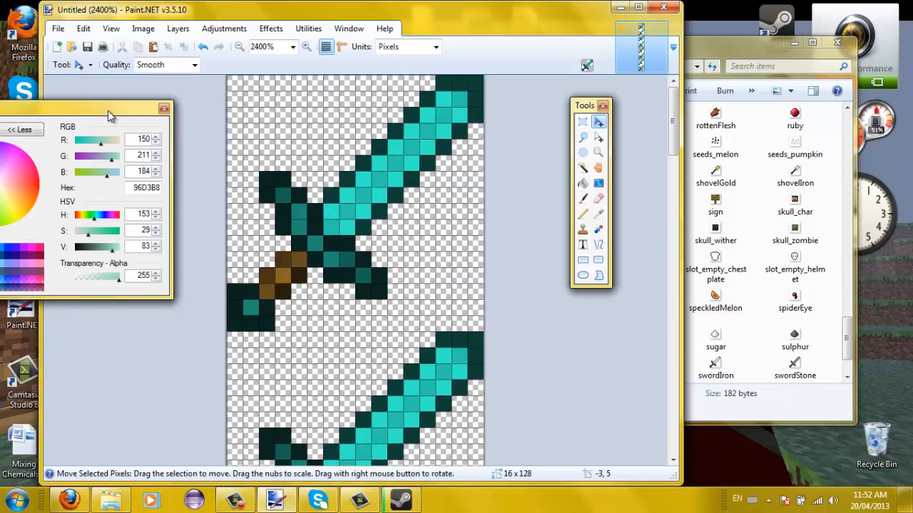
drag(108, 110, 173, 107)
drag(68, 190, 122, 185)
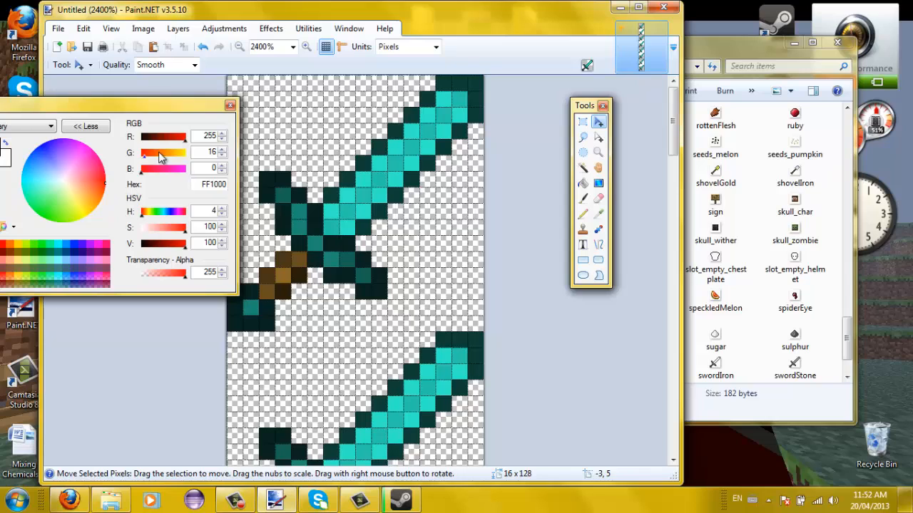
drag(161, 157, 211, 174)
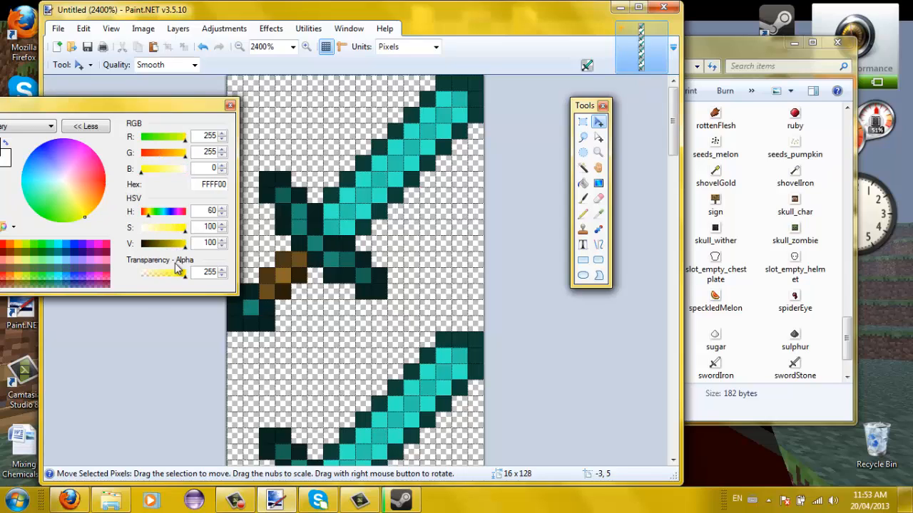
drag(184, 228, 176, 227)
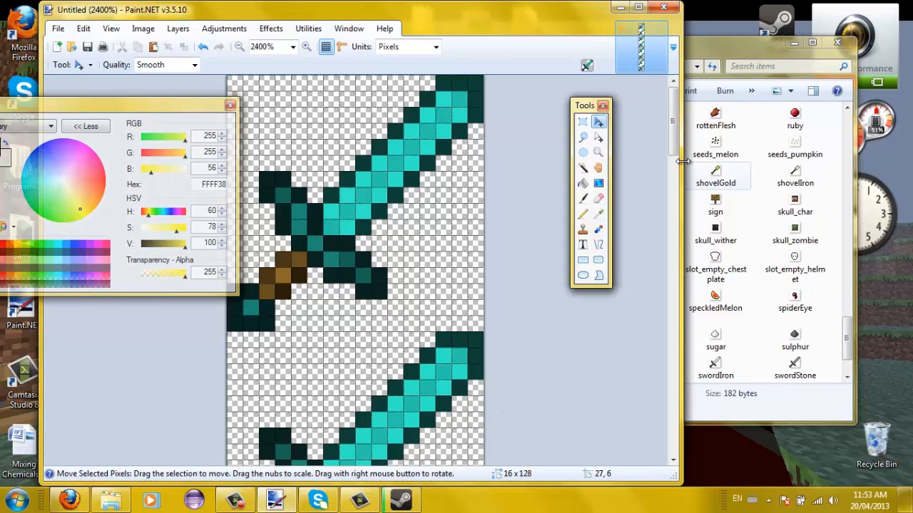
drag(673, 121, 673, 162)
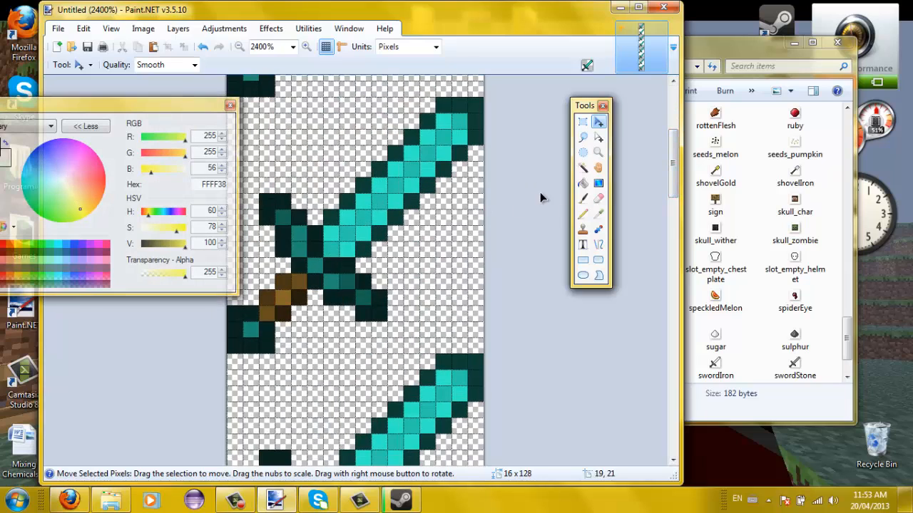
- Add yellow glint pixels along one sword's blade edge, undoing the last addition
click(582, 213)
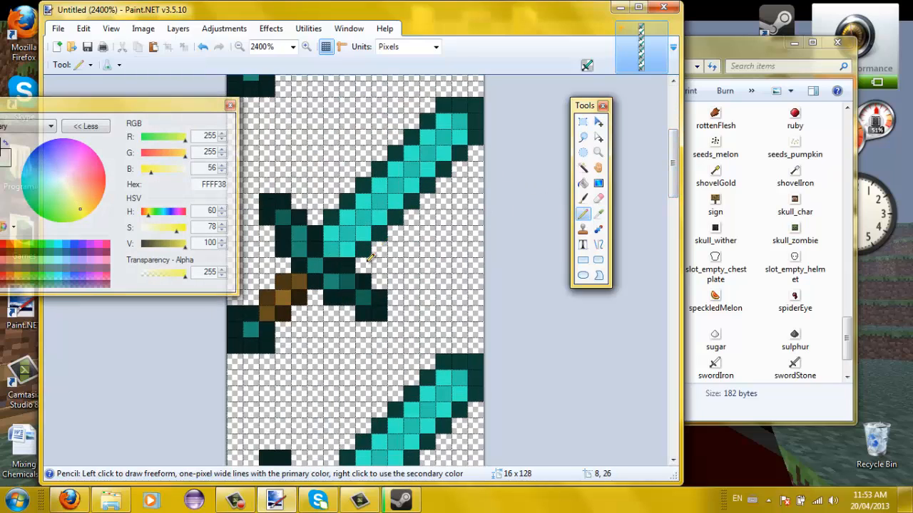
click(363, 264)
click(379, 249)
click(394, 233)
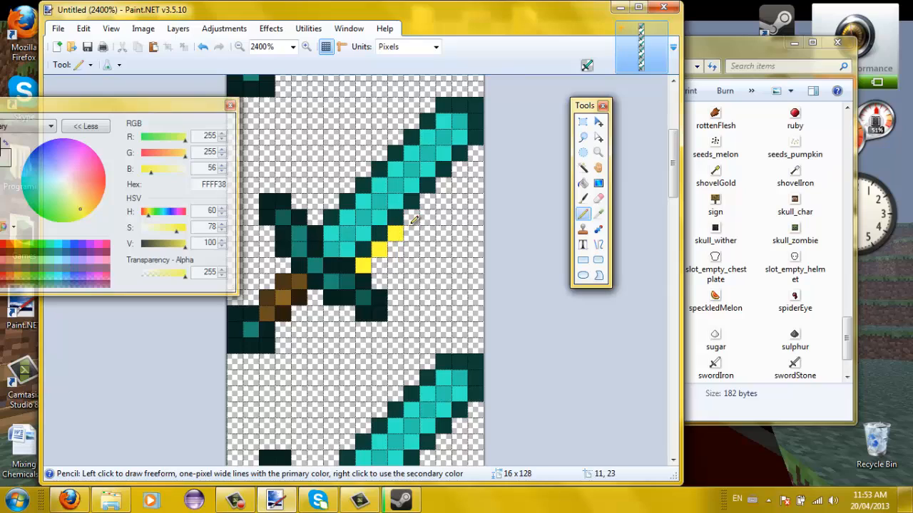
click(428, 202)
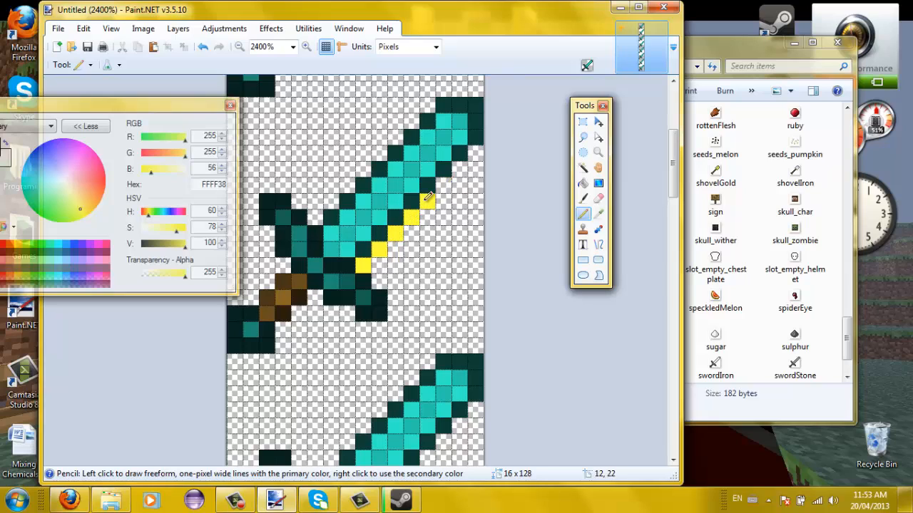
key(ctrl+z)
key(ctrl+z)
key(ctrl+z)
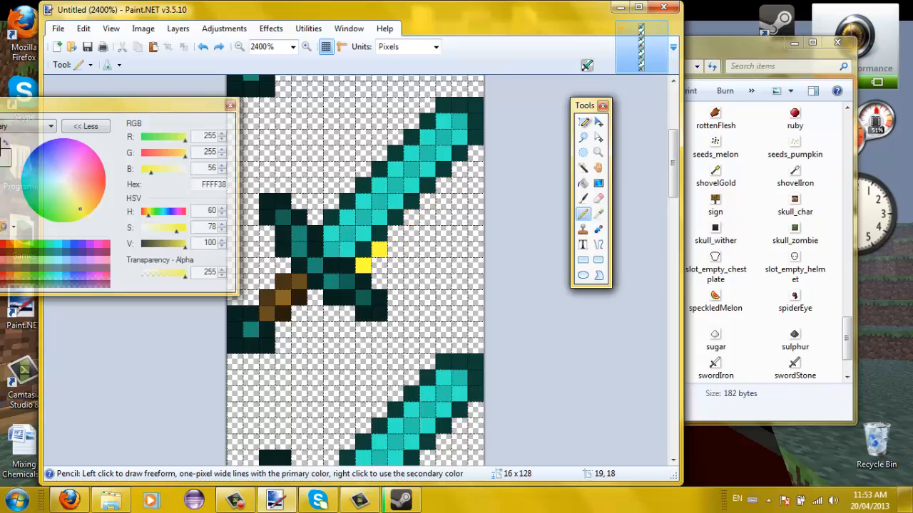
drag(672, 162, 673, 201)
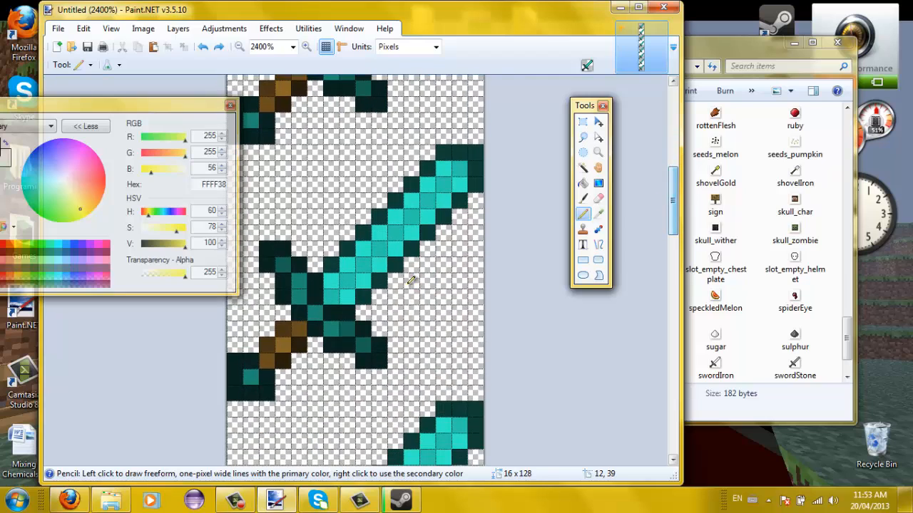
- Draw a four-pixel yellow glint on the next sword's blade and review the remaining frames
click(364, 311)
click(379, 295)
click(396, 280)
click(412, 263)
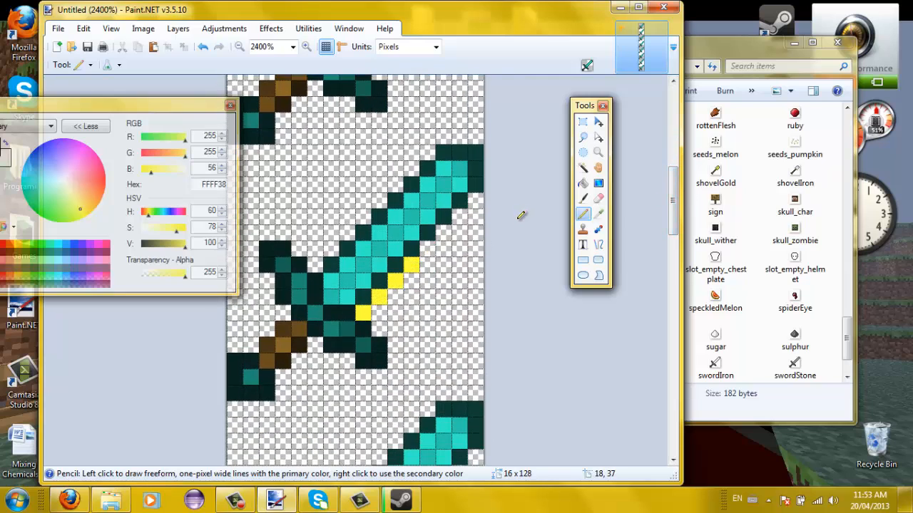
drag(673, 178, 670, 216)
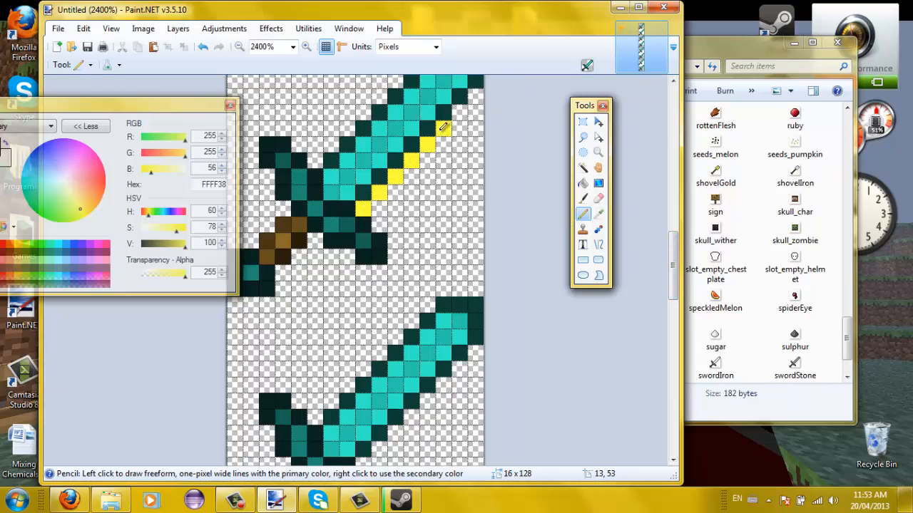
drag(674, 262, 642, 288)
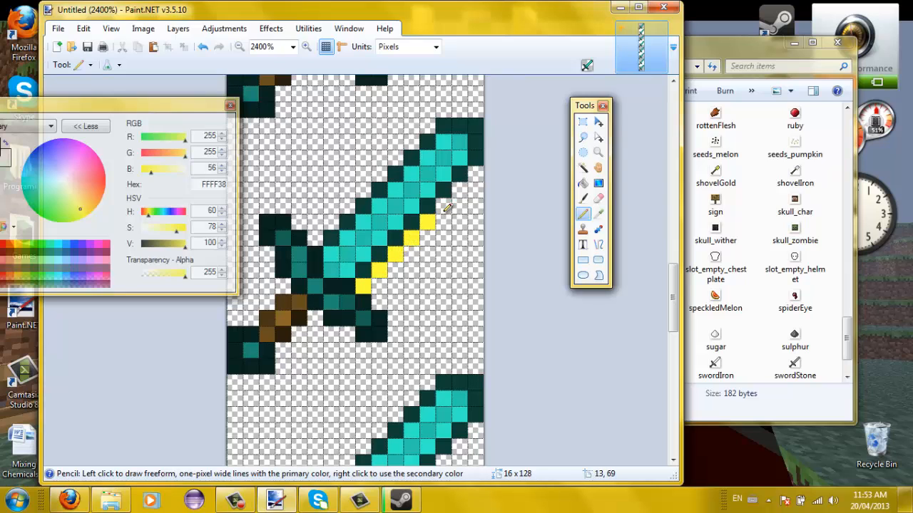
drag(675, 274, 674, 315)
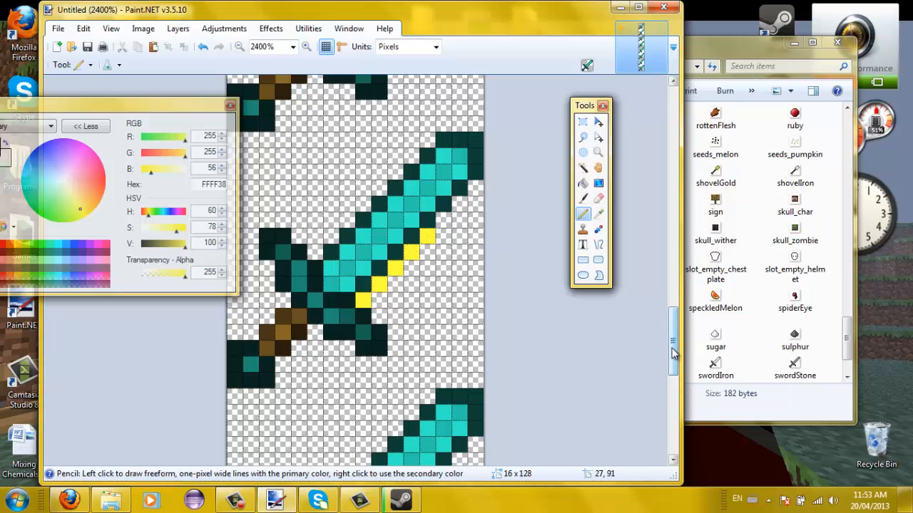
drag(674, 353, 674, 322)
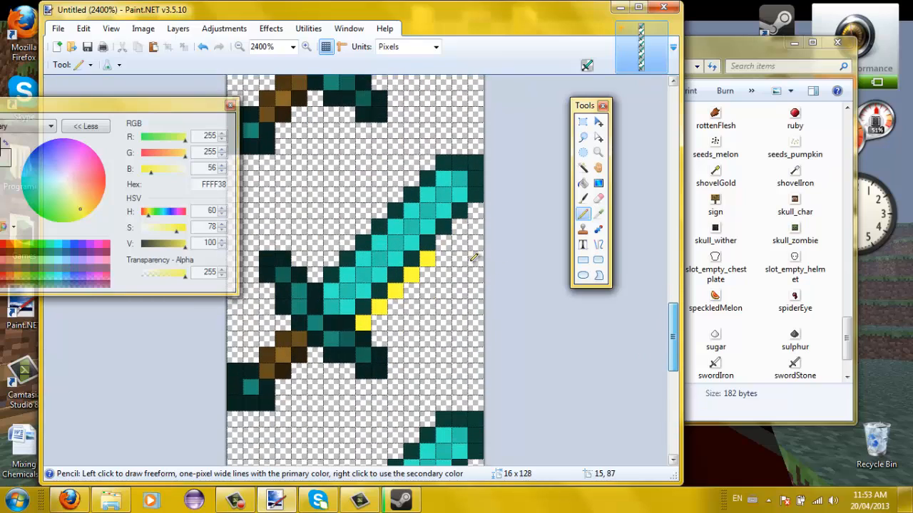
drag(676, 363, 683, 443)
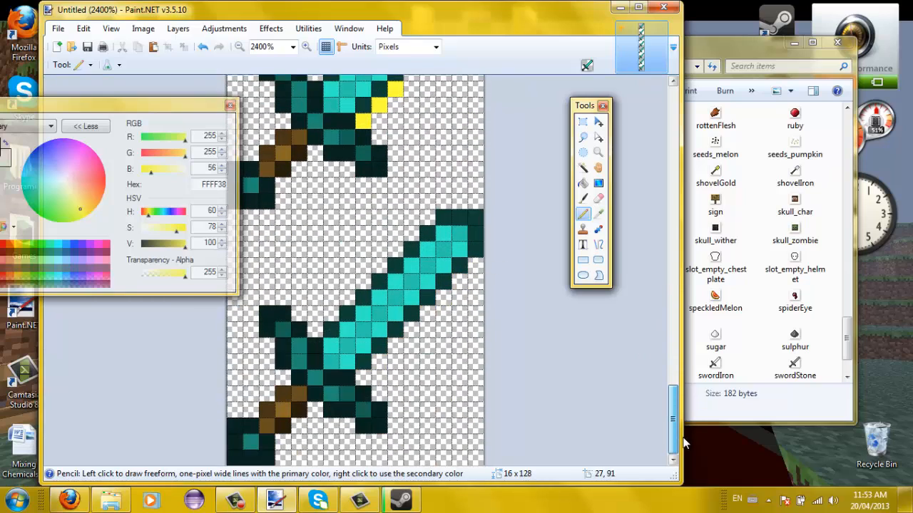
drag(671, 411, 670, 208)
scroll(548, 100, down, 9)
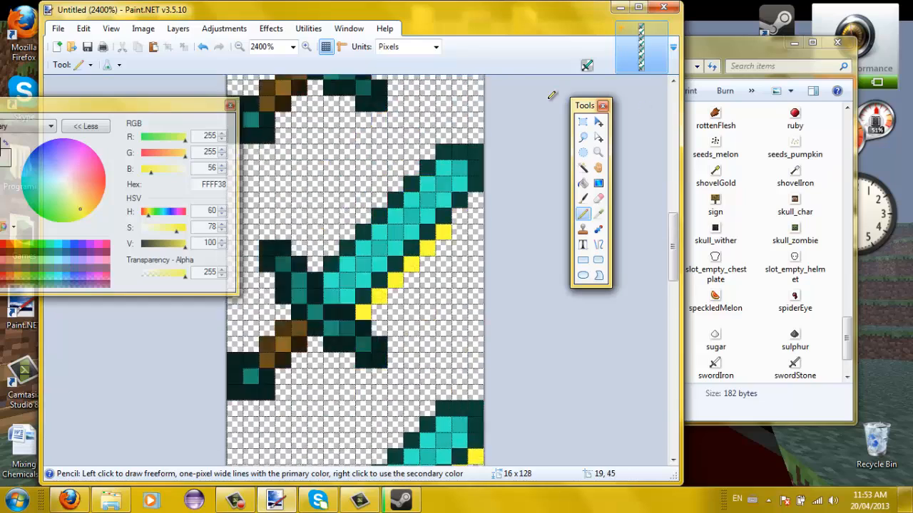
- Zoom out until the whole strip fits and close the Colors window
click(239, 47)
click(239, 47)
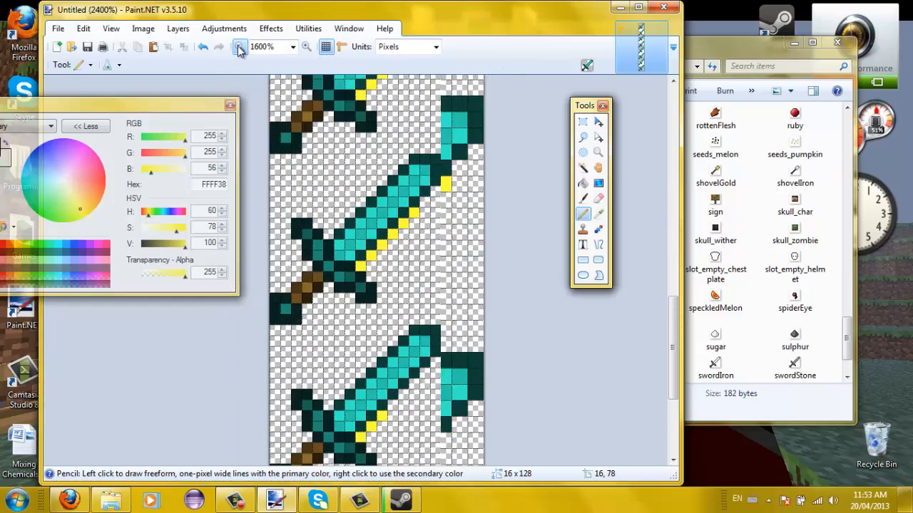
click(239, 47)
click(239, 47)
click(238, 48)
click(238, 47)
click(238, 47)
click(239, 47)
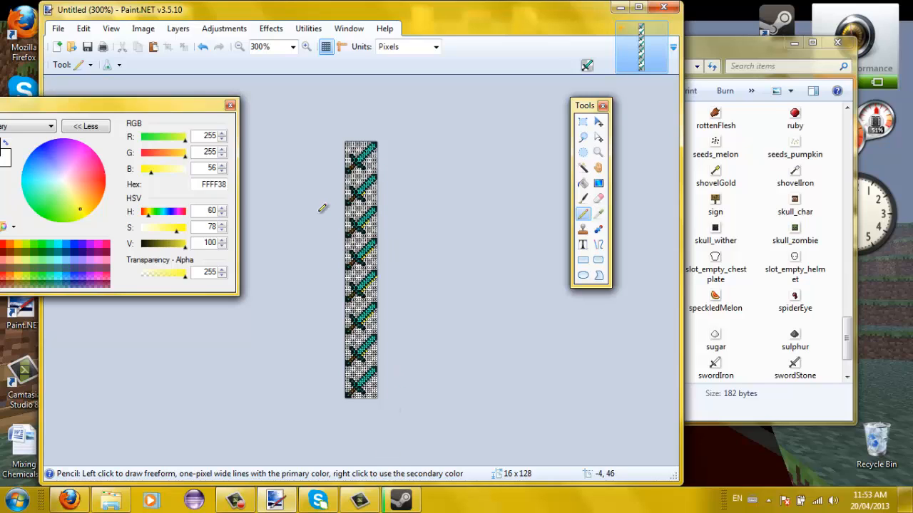
click(230, 106)
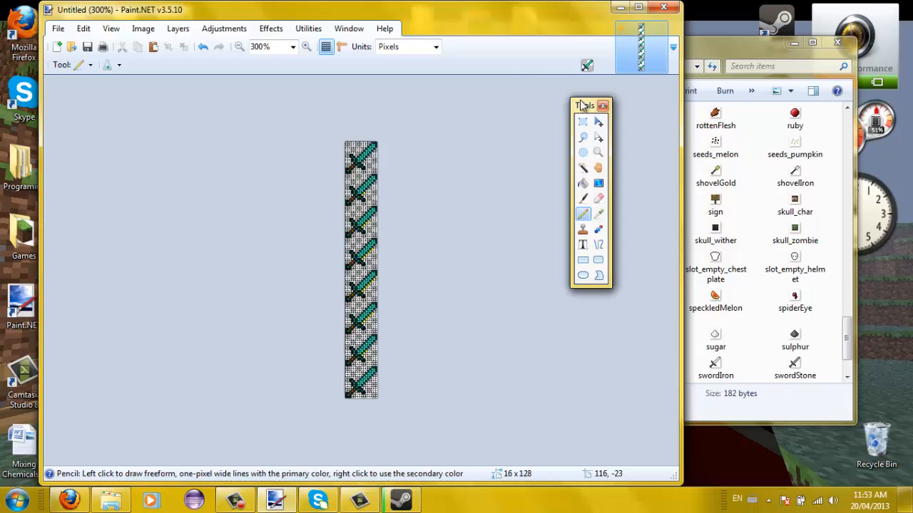
- Save the strip as swordDiamond PNG on the Desktop
click(59, 31)
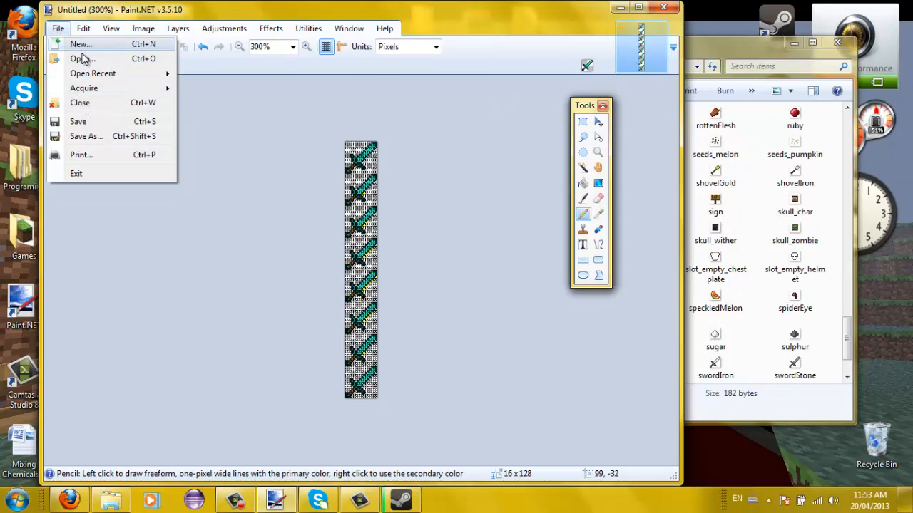
click(89, 137)
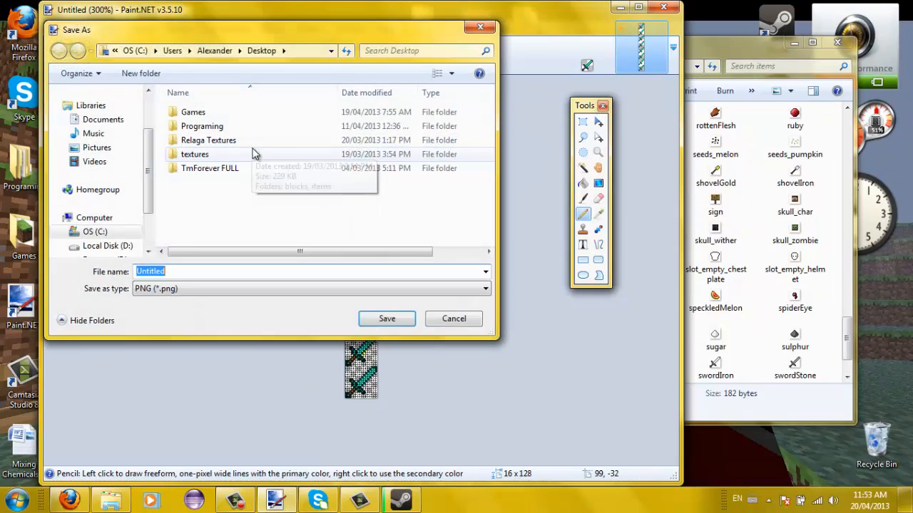
double_click(199, 153)
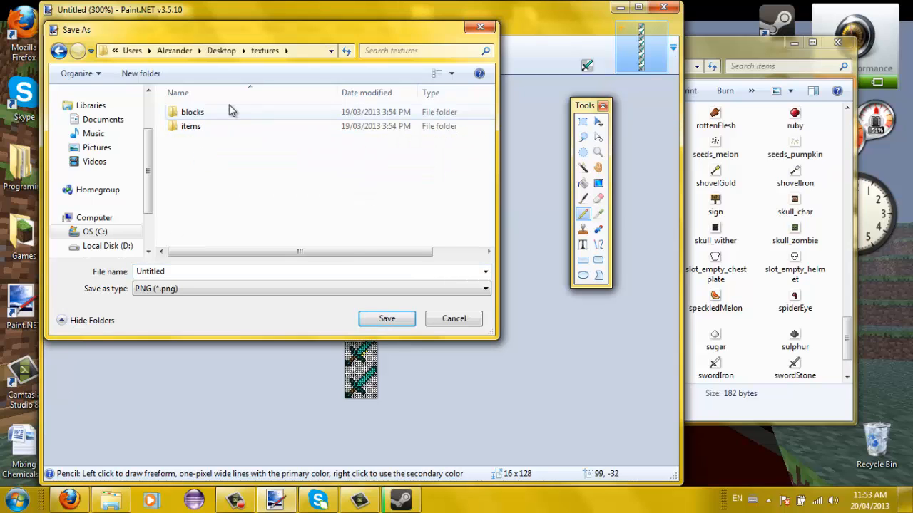
double_click(199, 126)
drag(489, 107, 467, 234)
click(375, 183)
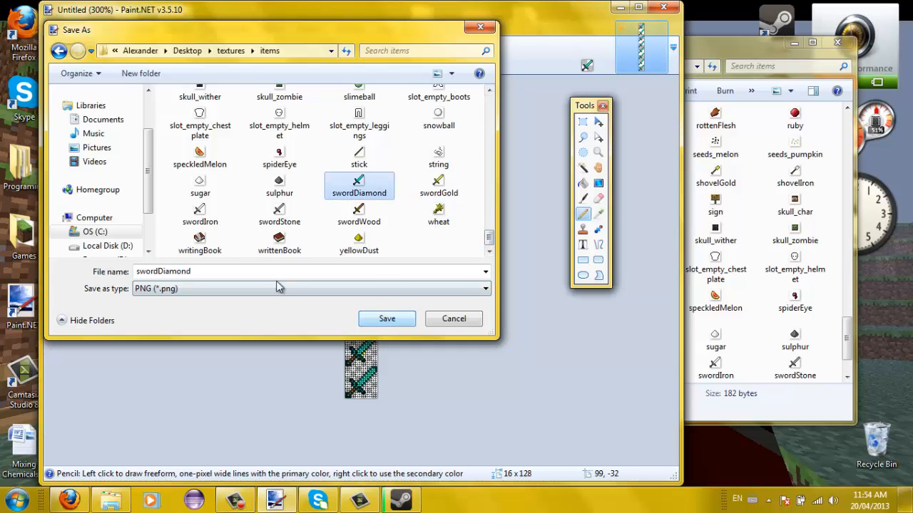
click(93, 122)
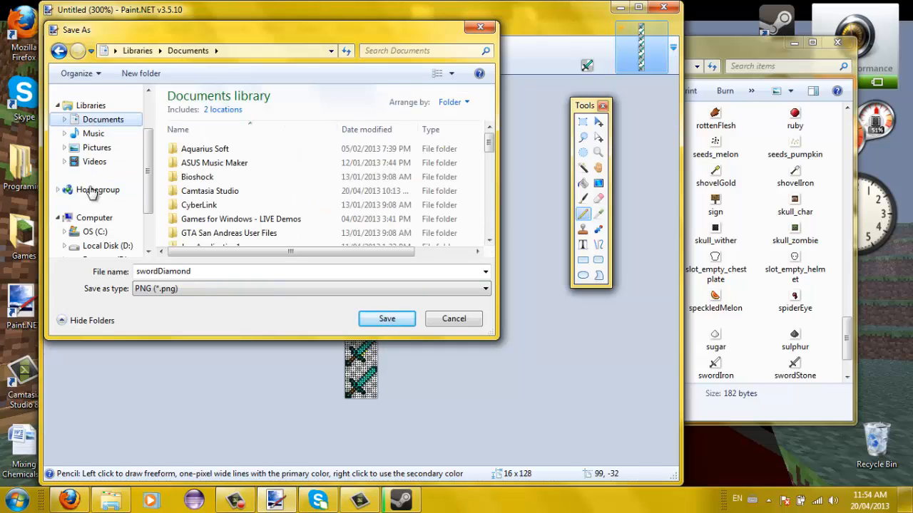
scroll(147, 157, up, 1)
scroll(140, 147, up, 1)
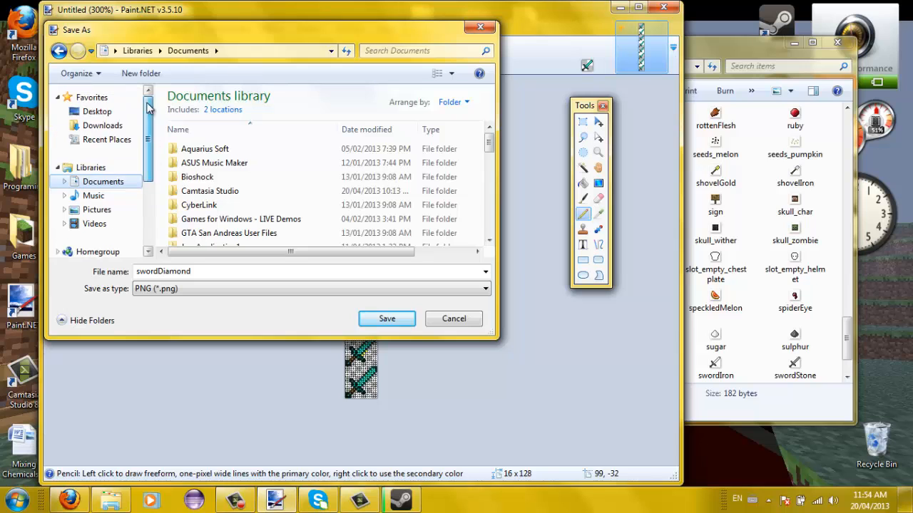
click(114, 122)
click(387, 318)
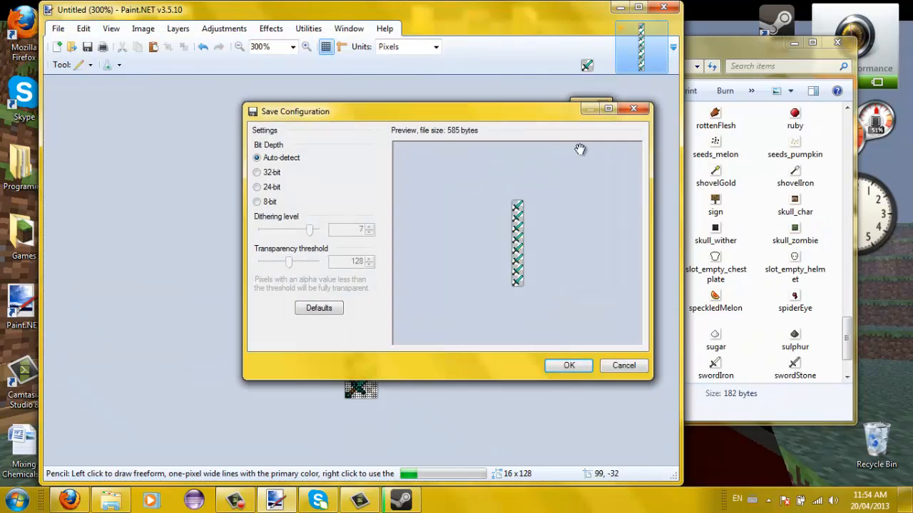
click(569, 365)
- Close Paint.NET and the items folder, and reposition swordDiamond on the desktop
click(663, 7)
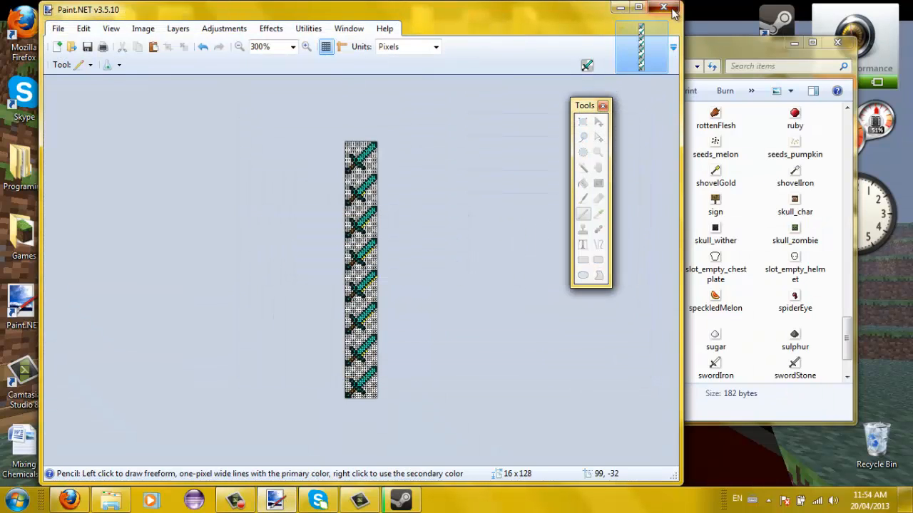
click(837, 43)
drag(124, 448, 274, 249)
click(16, 501)
- Launch MultiMC from the Games > MultiMC folder
double_click(24, 236)
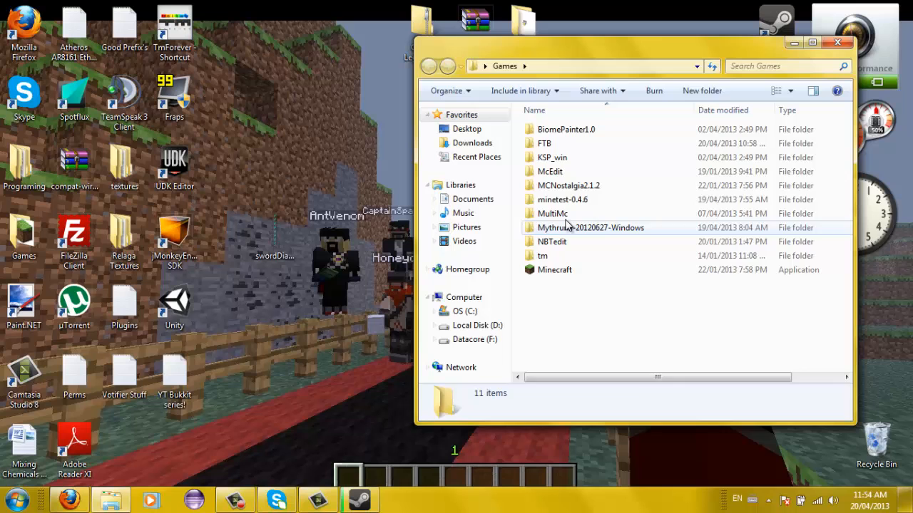
double_click(559, 214)
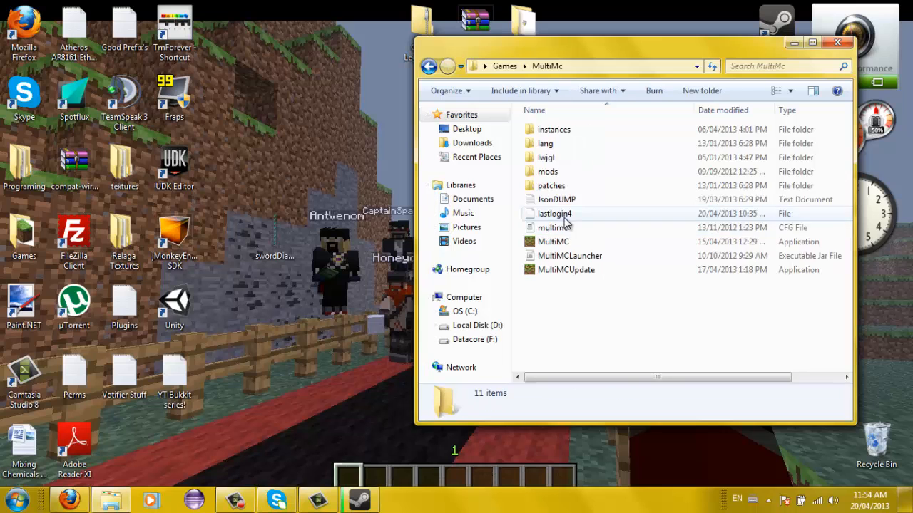
click(556, 242)
click(607, 52)
- Open minecraft.jar from instances > Nodus > minecraft > bin in WinRAR
double_click(565, 131)
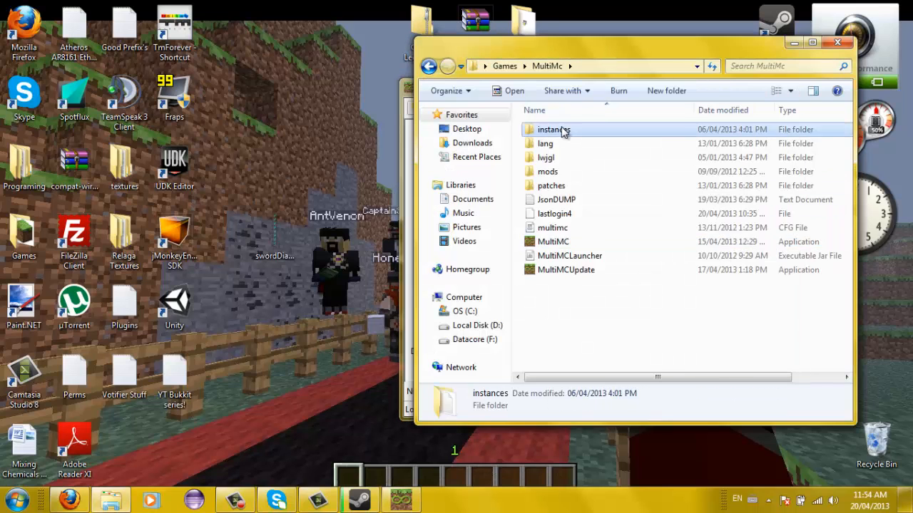
click(570, 146)
double_click(562, 159)
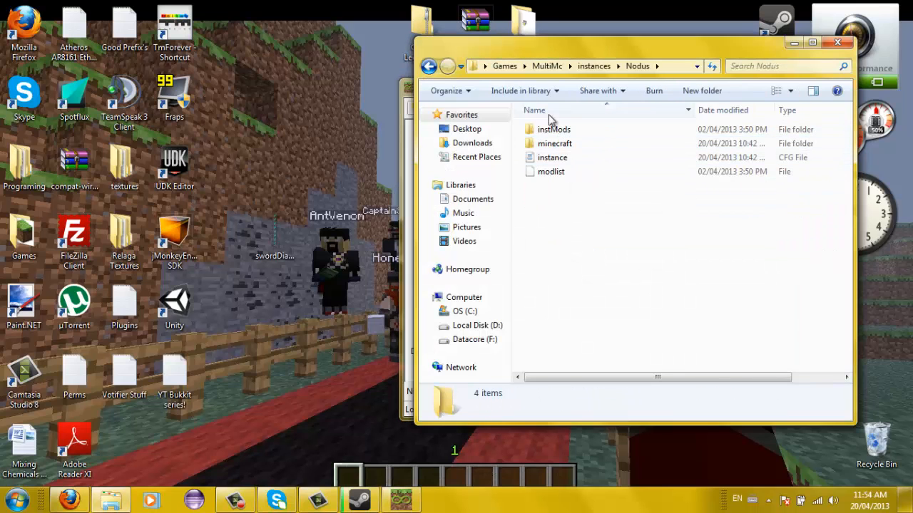
click(553, 130)
double_click(560, 143)
double_click(557, 143)
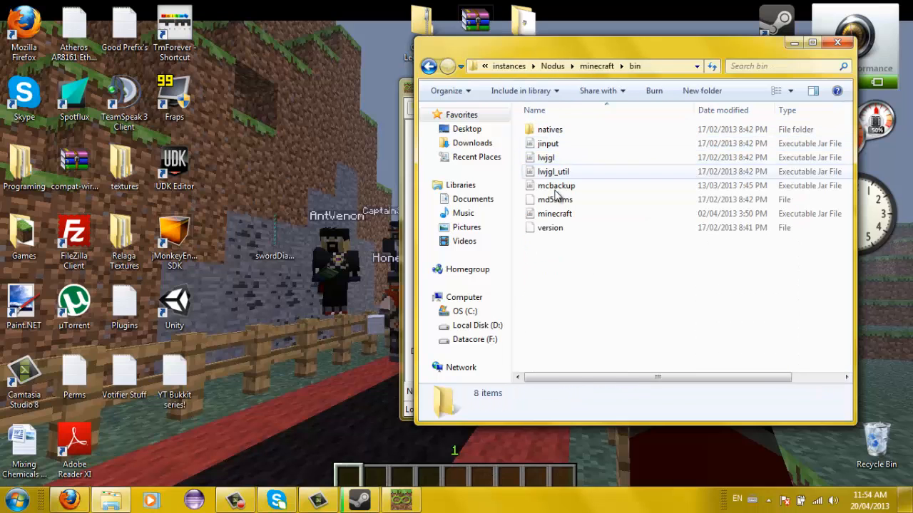
right_click(558, 216)
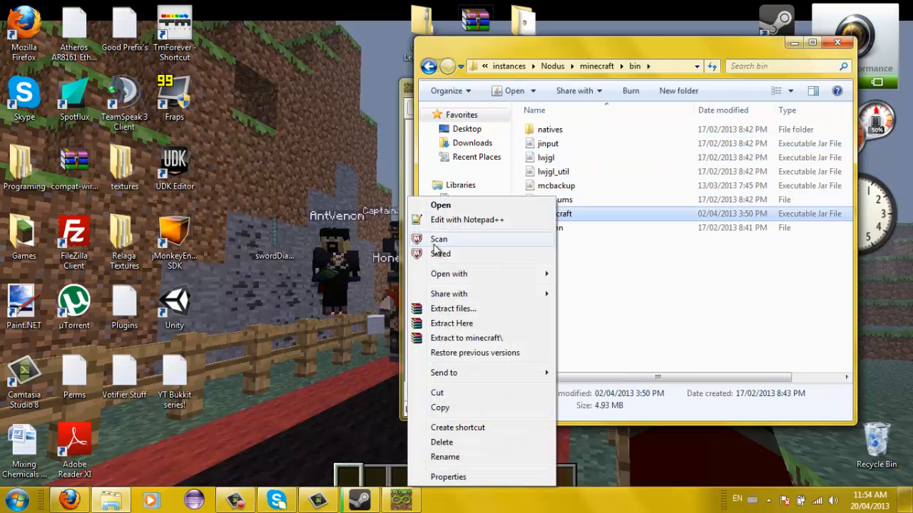
mouse_move(463, 273)
click(300, 288)
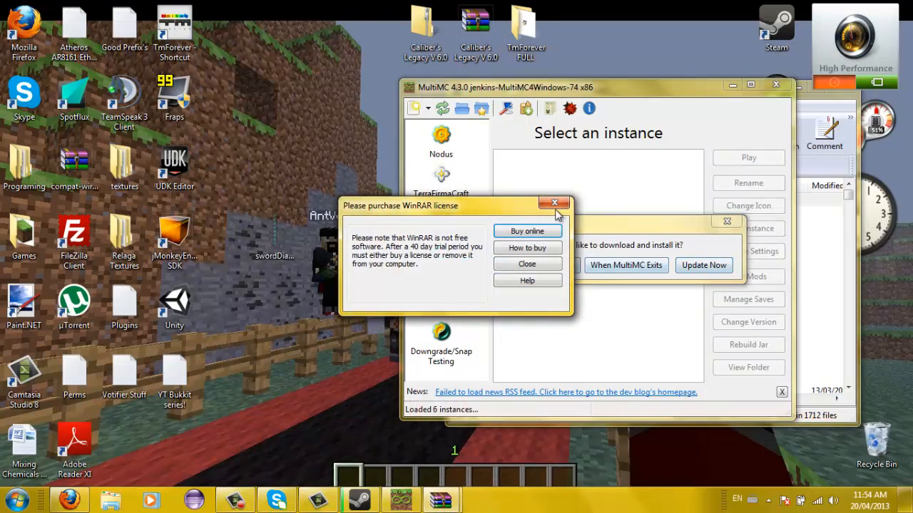
- Dismiss the WinRAR licence and MultiMC update prompts, then open textures/items inside the jar
click(544, 264)
click(551, 265)
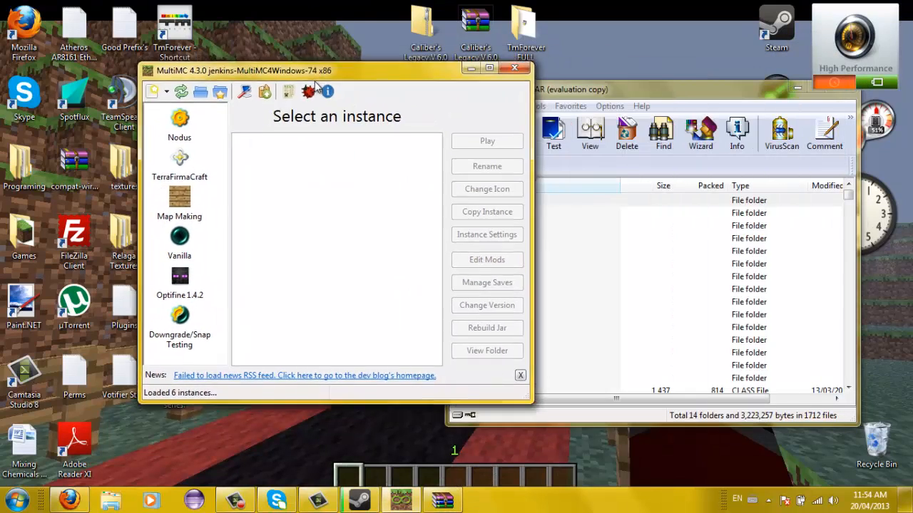
click(545, 91)
click(114, 157)
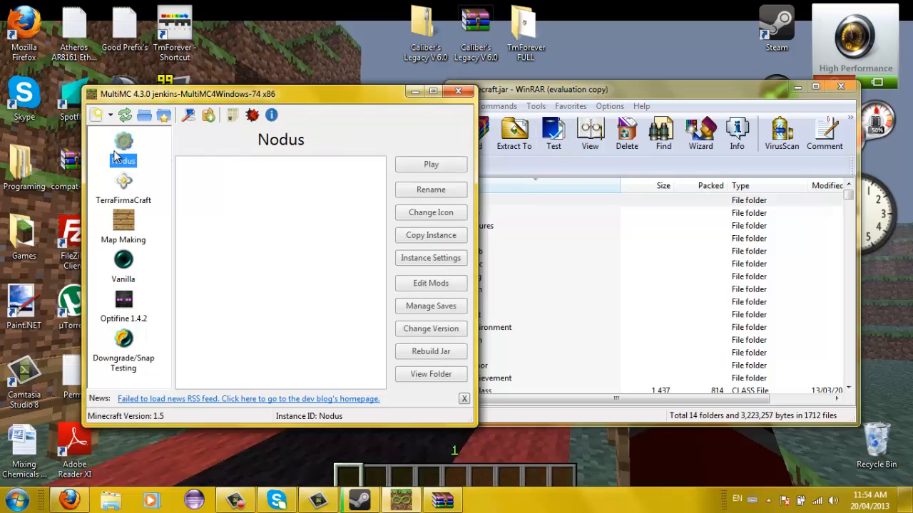
click(589, 93)
double_click(485, 226)
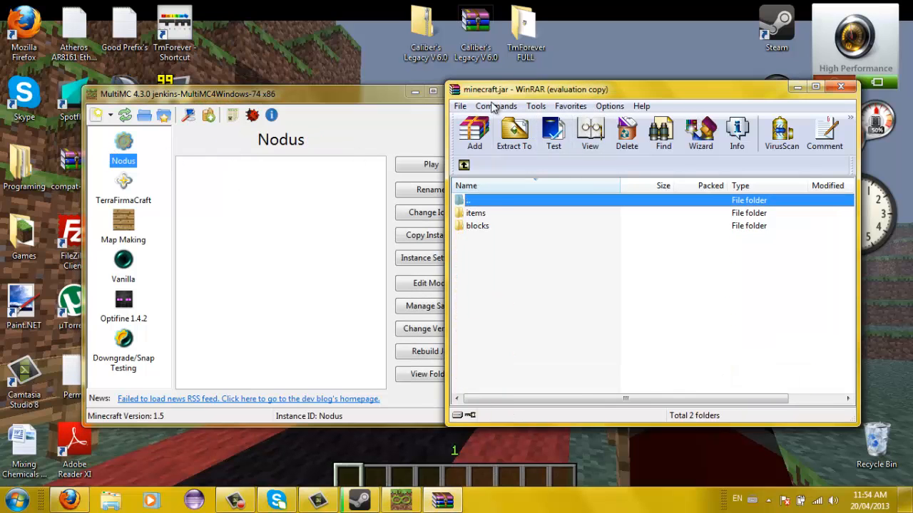
click(492, 226)
click(489, 214)
double_click(489, 214)
- Add swordDiamond.png into the jar's textures/items folder and close WinRAR
drag(194, 98, 21, 270)
drag(266, 223, 463, 221)
click(660, 371)
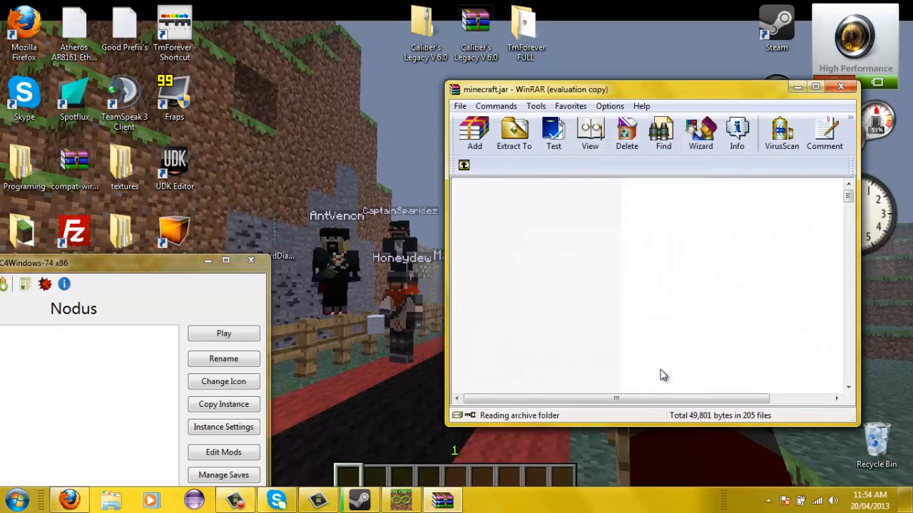
scroll(814, 272, down, 9)
click(841, 87)
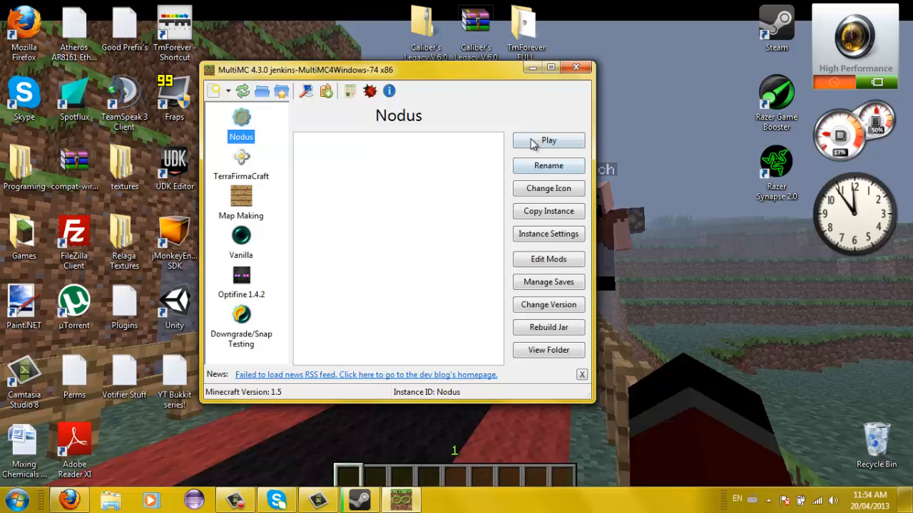
- Play the Nodus instance and confirm the login to reach Minecraft 1.5's title menu
click(531, 143)
click(432, 271)
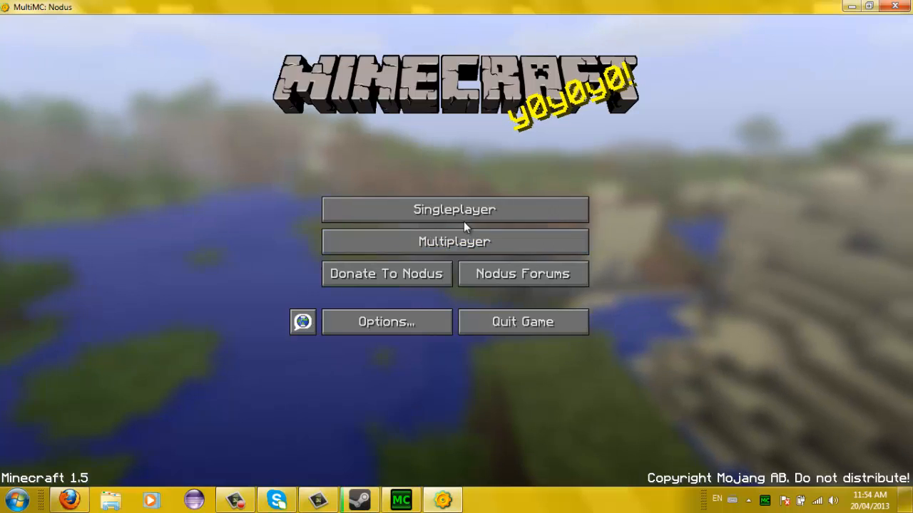
- Look through the server and world lists, then confirm the Default texture pack is active
click(464, 241)
click(449, 213)
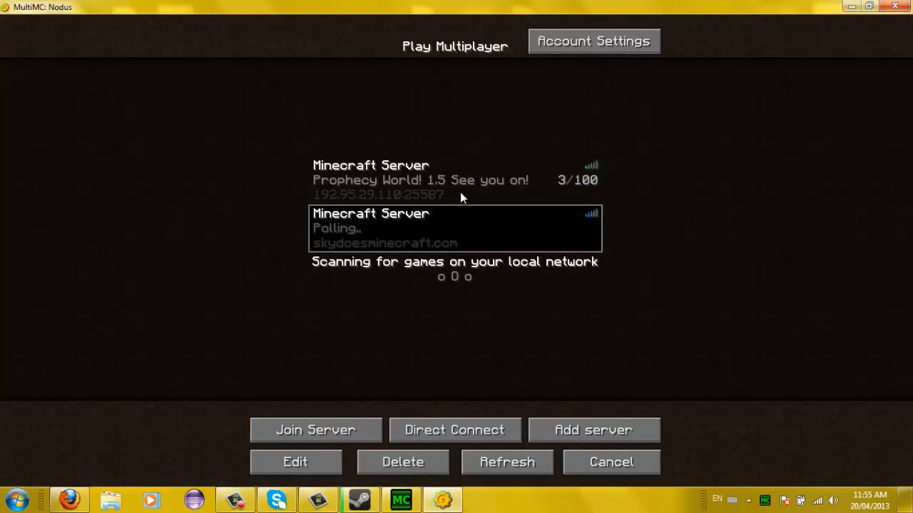
click(460, 194)
click(451, 212)
click(611, 462)
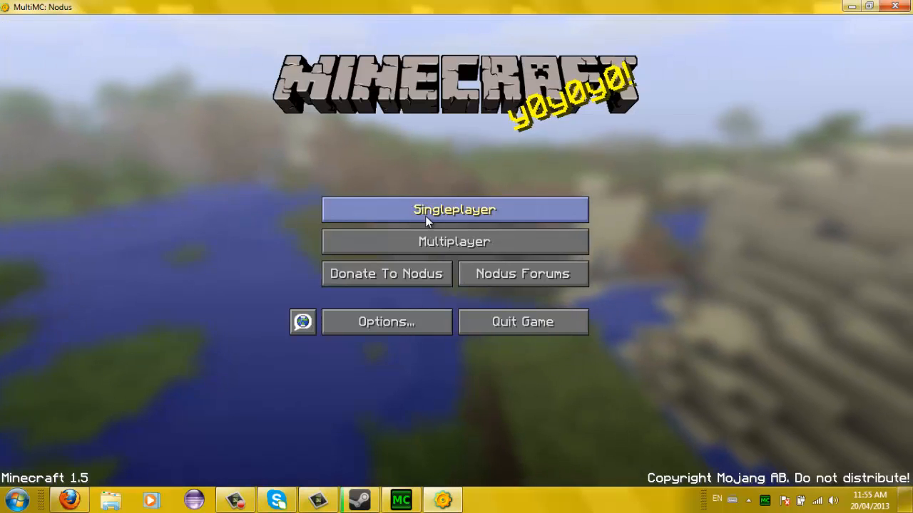
click(436, 208)
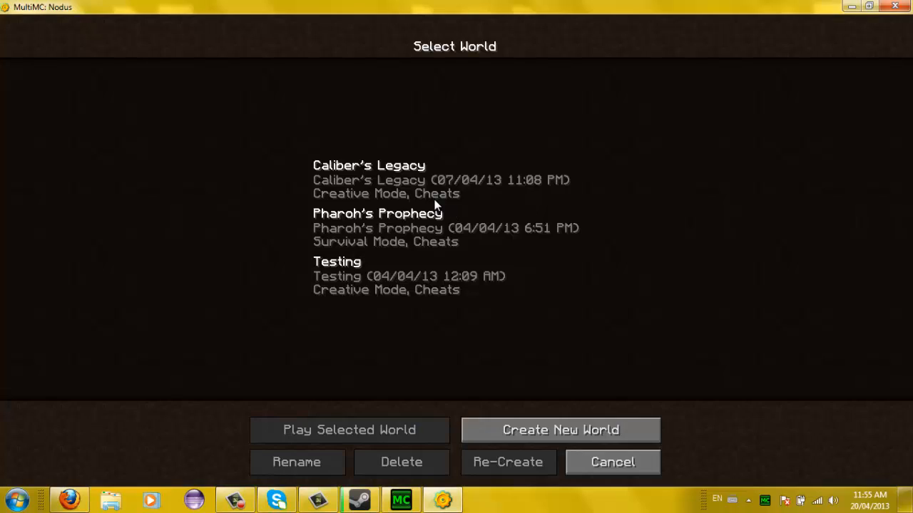
click(584, 459)
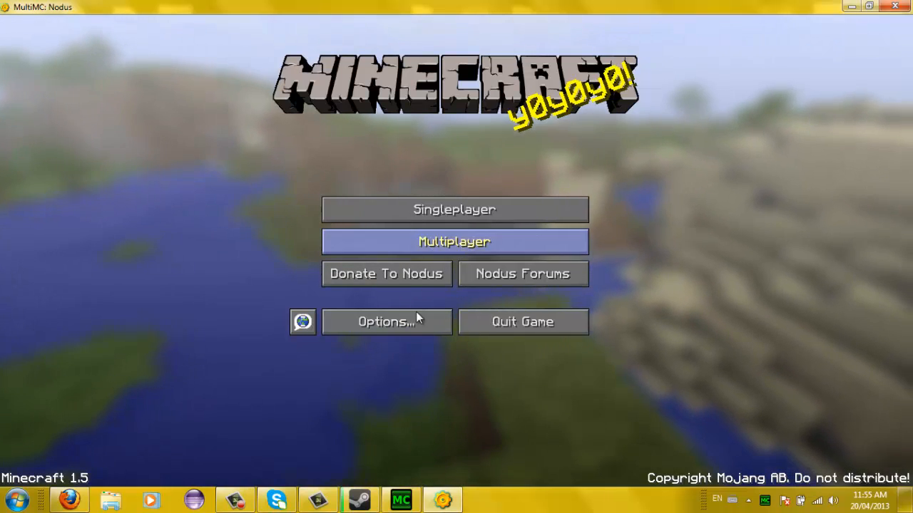
click(417, 319)
click(350, 235)
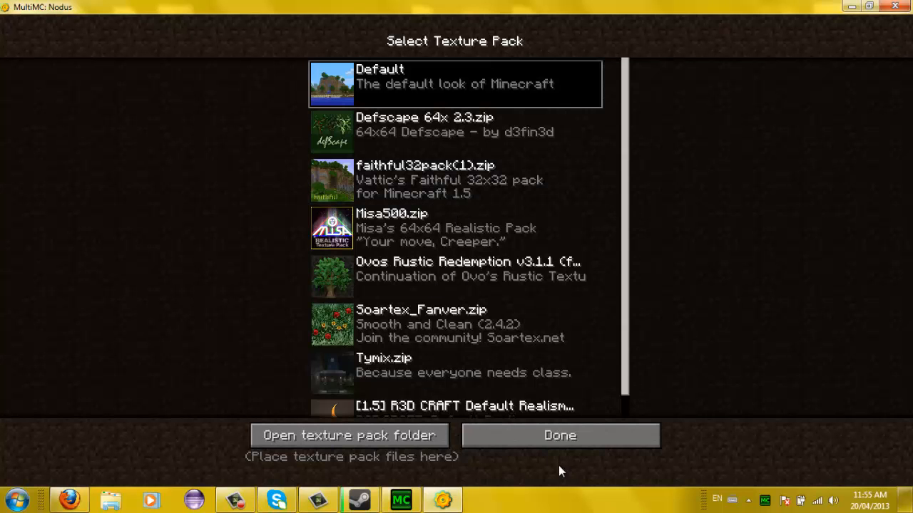
click(552, 436)
click(404, 324)
- Create and load a new world in Creative mode
click(416, 205)
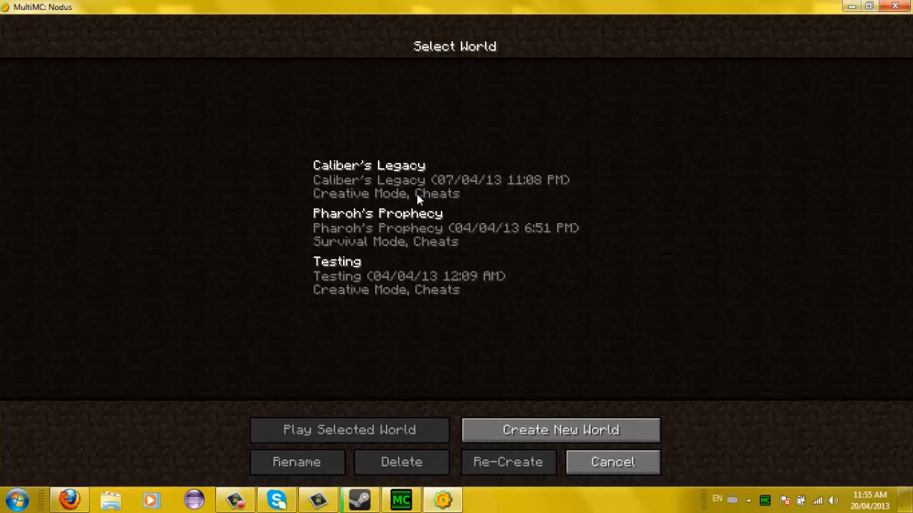
click(561, 431)
click(439, 183)
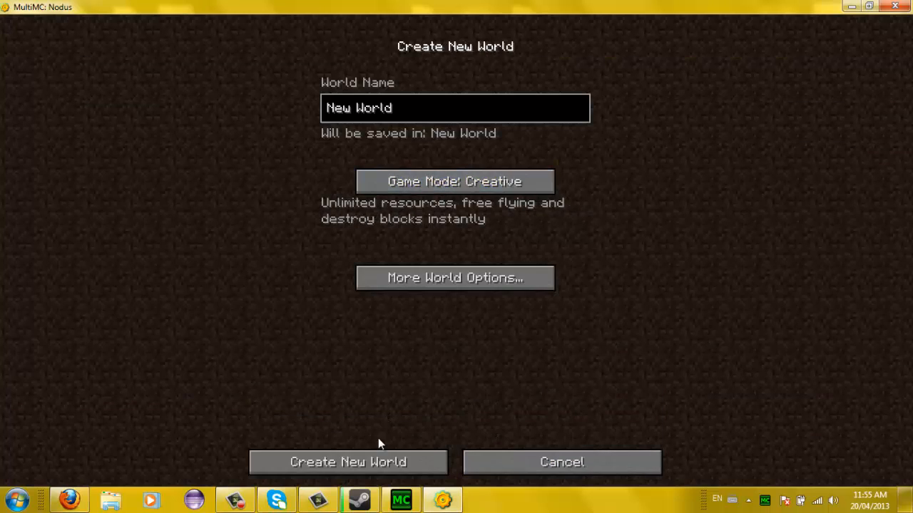
click(378, 457)
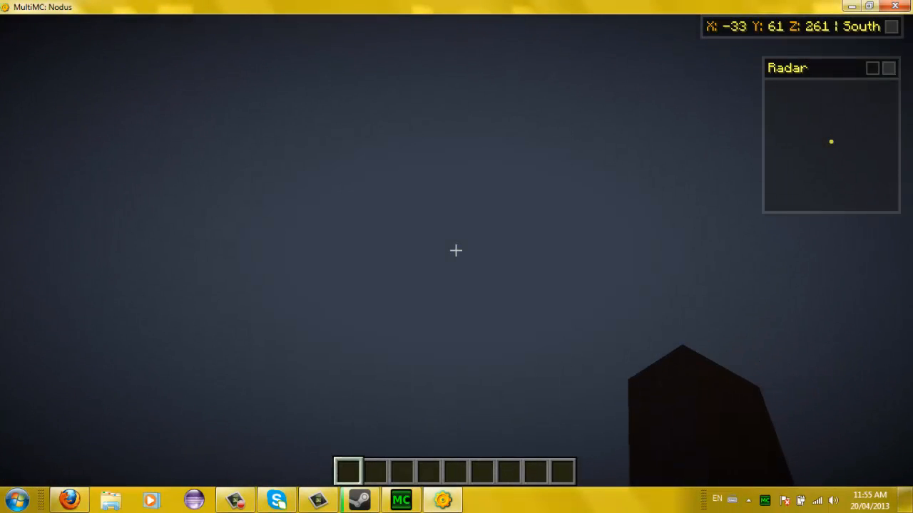
- Put the Diamond Sword from the Combat tab into hotbar slot 3 and hold it
key(space)
key(w)
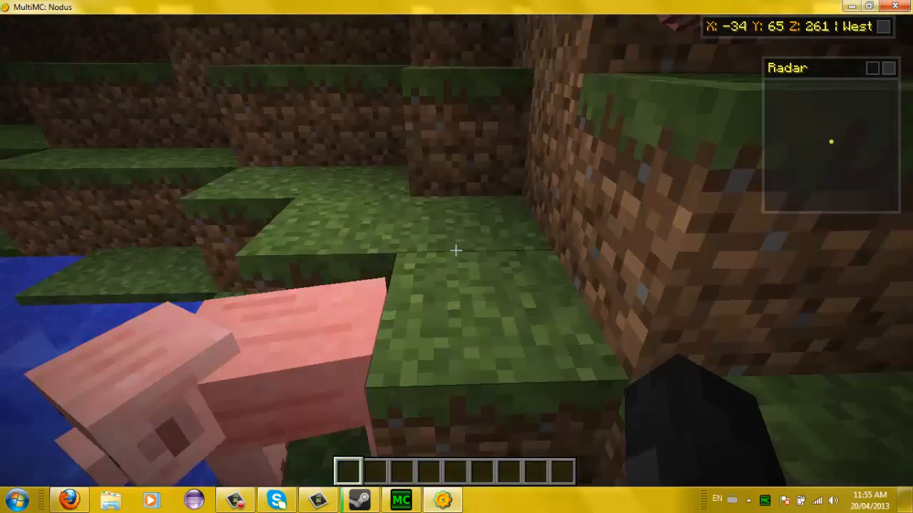
key(e)
click(431, 360)
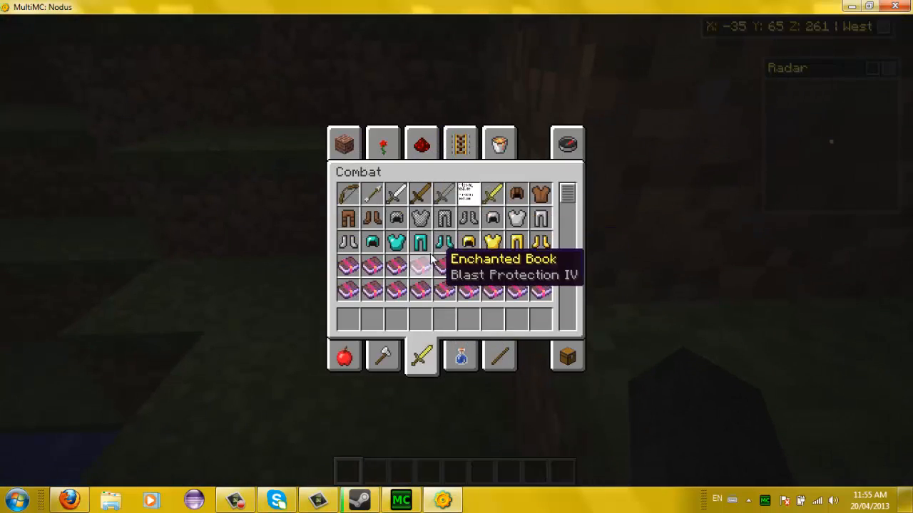
click(398, 319)
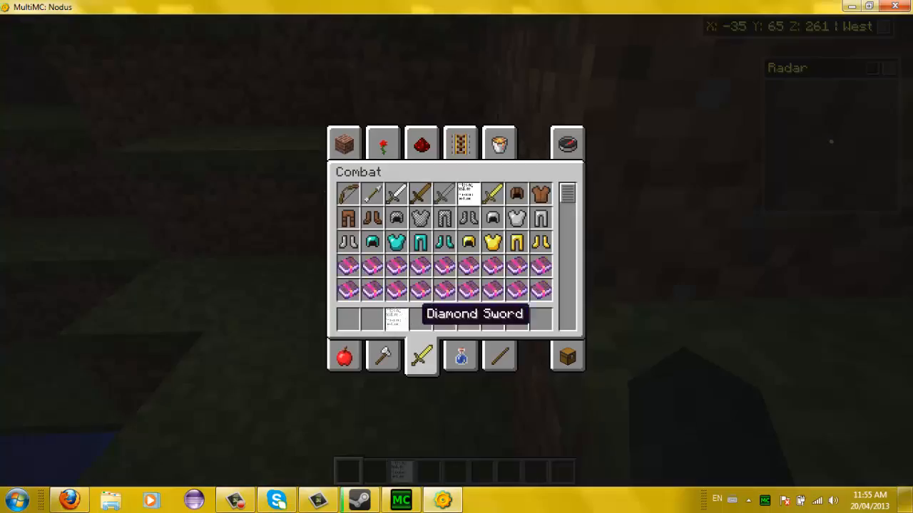
key(e)
key(3)
- Walk west with the sword, climbing up through and over the leaf canopy
key(w)
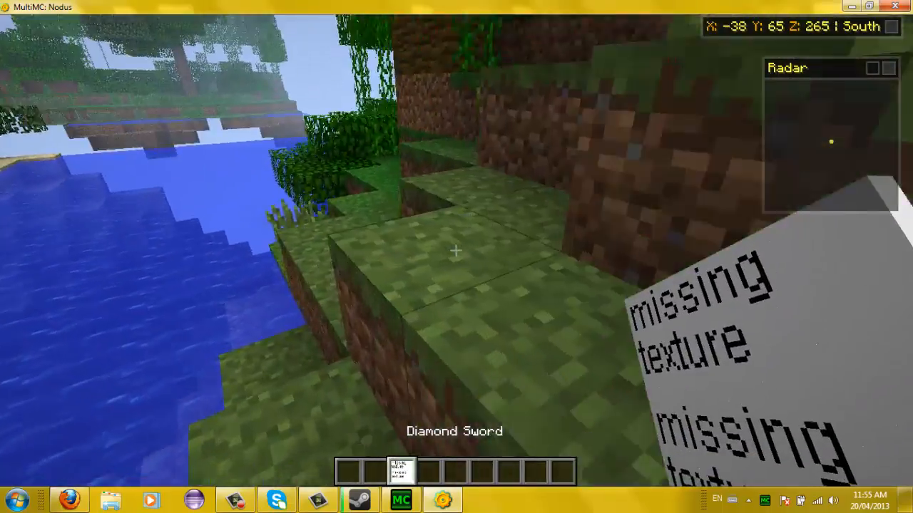
key(w)
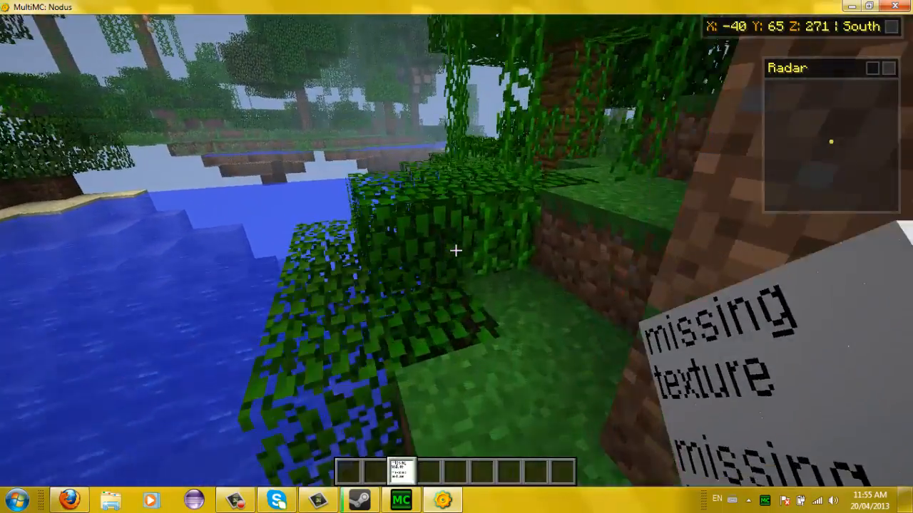
key(space)
key(w)
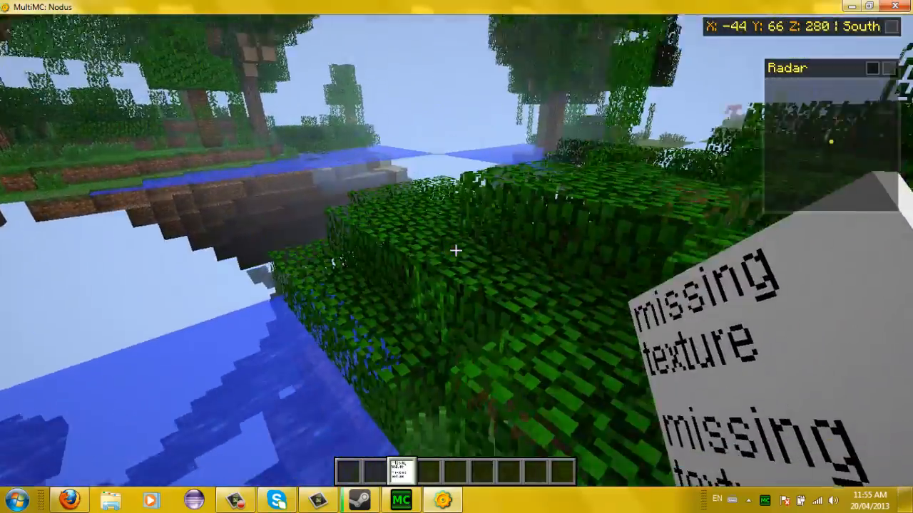
key(w)
key(space)
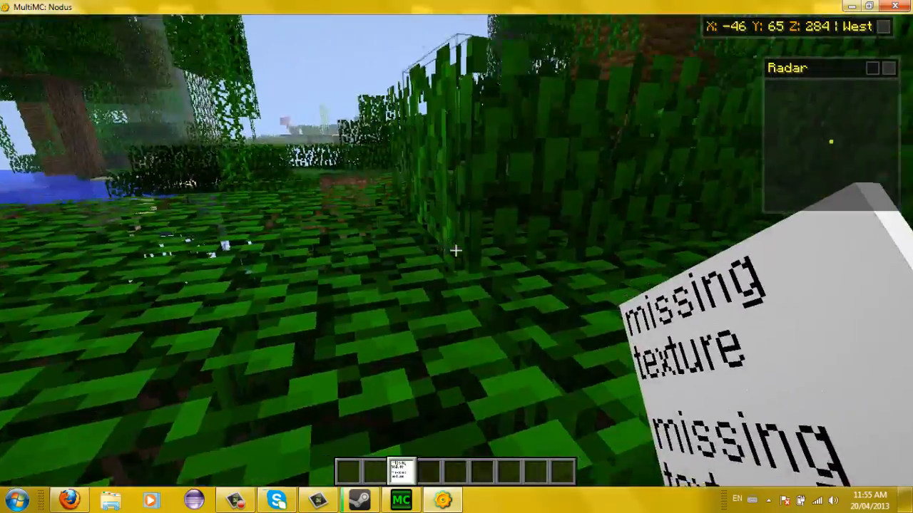
key(space)
key(w)
key(space)
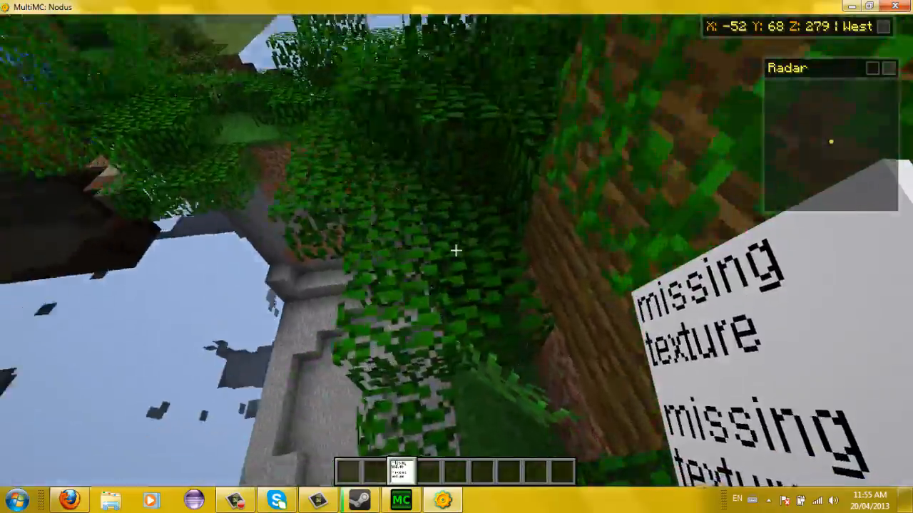
key(w)
key(space)
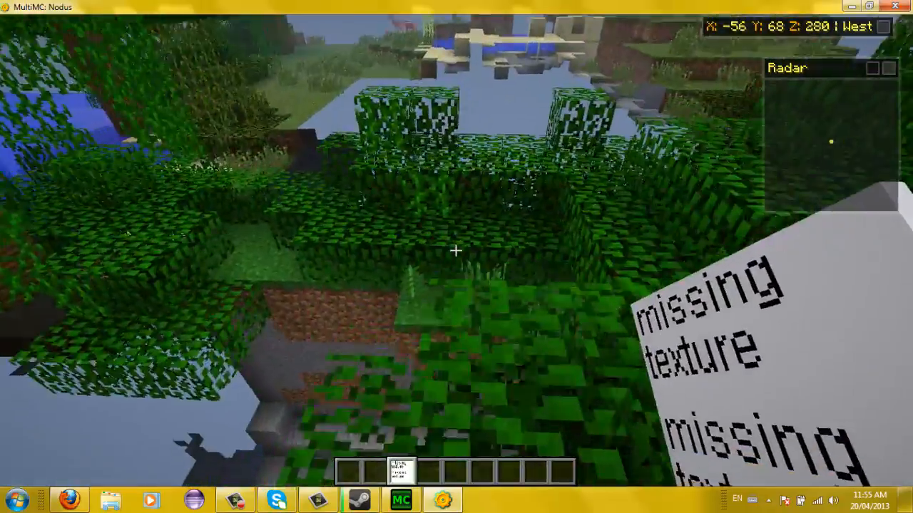
key(space)
key(w)
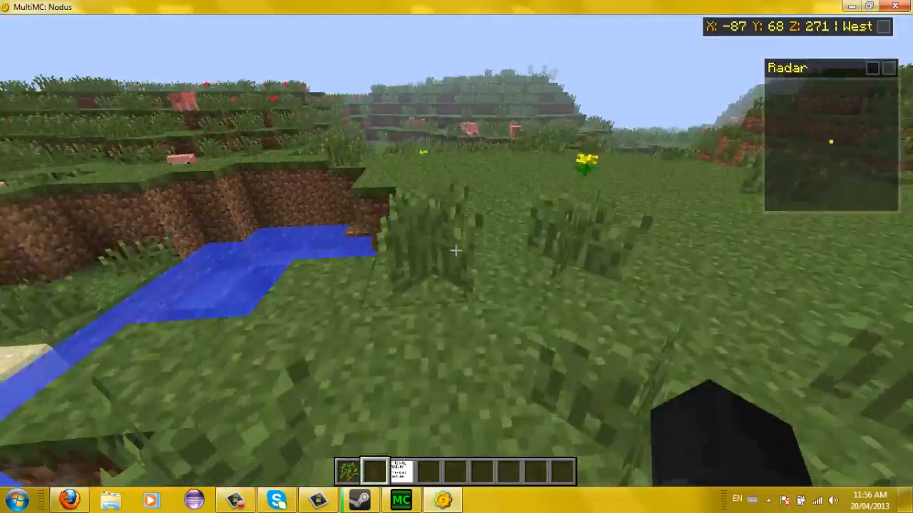
- Walk north-west across the grassland, sand and hills
key(w)
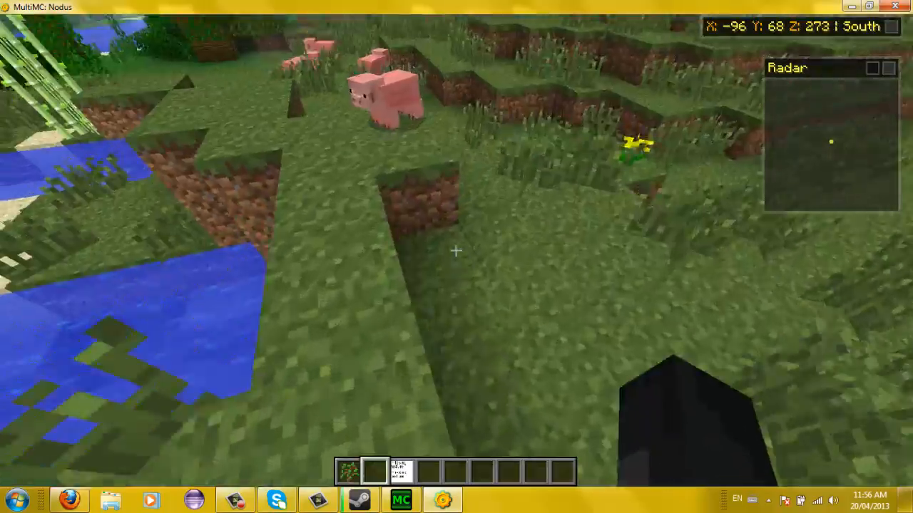
key(w)
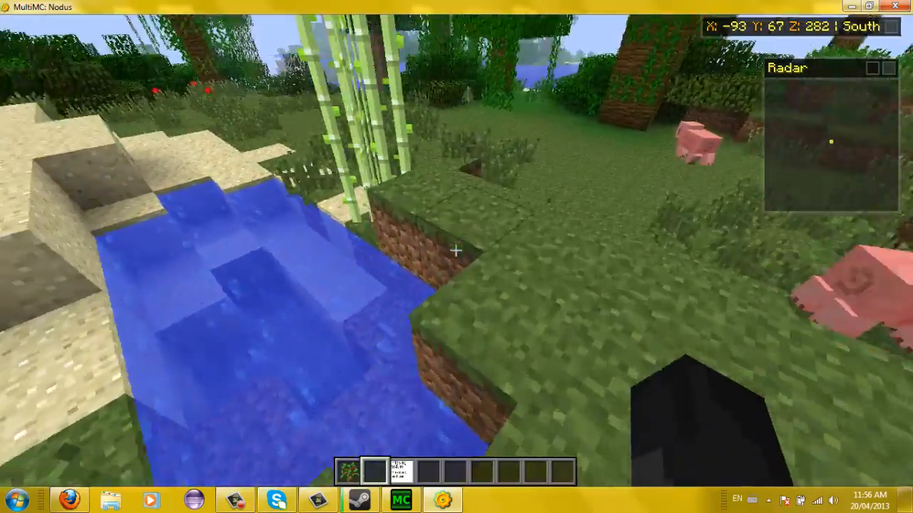
key(w)
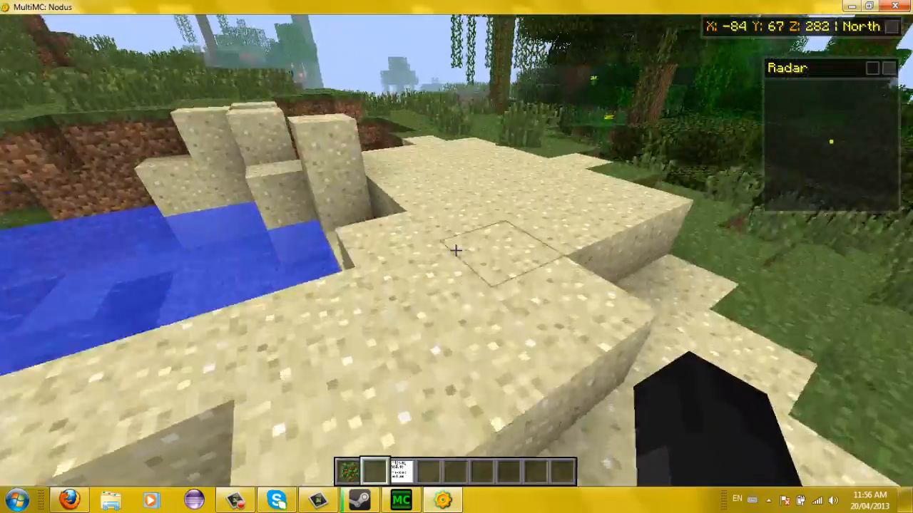
key(w)
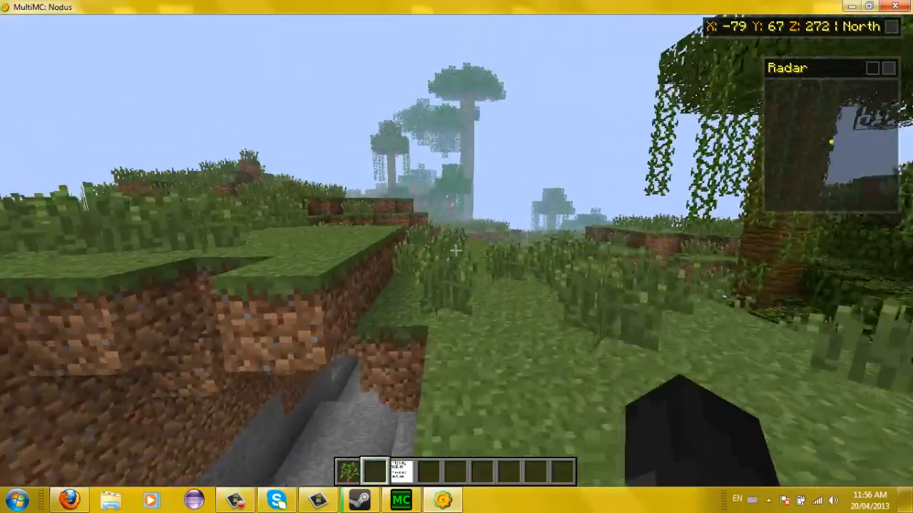
key(w)
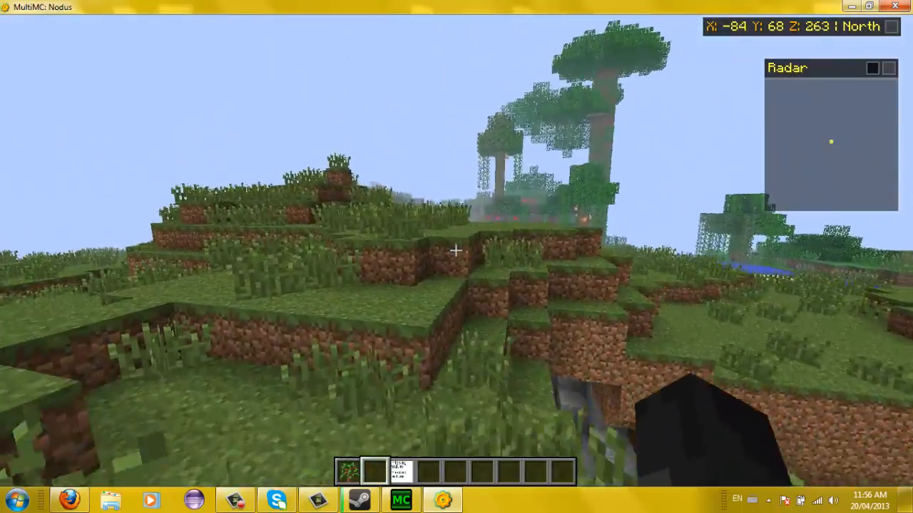
key(w)
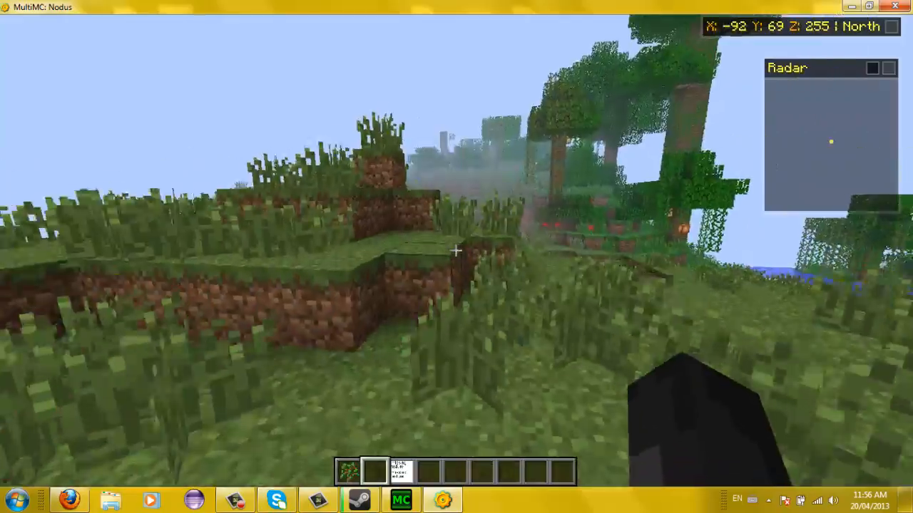
key(w)
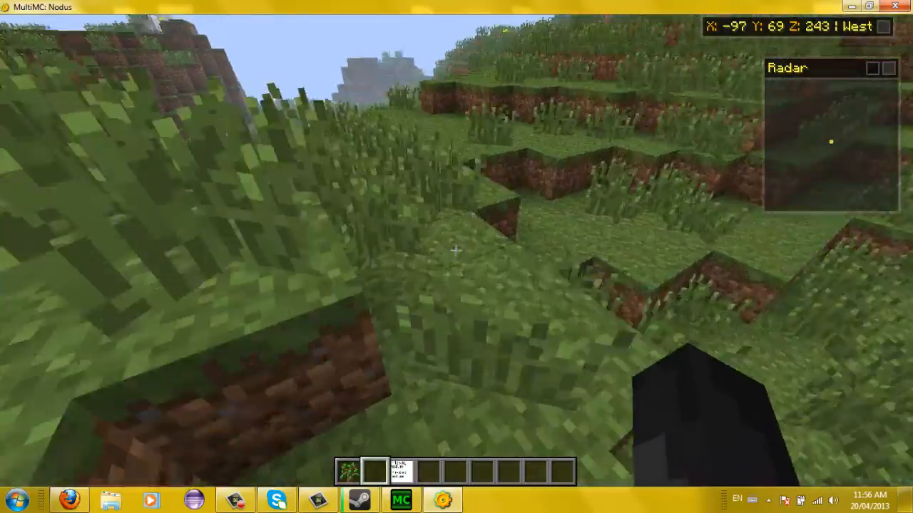
key(w)
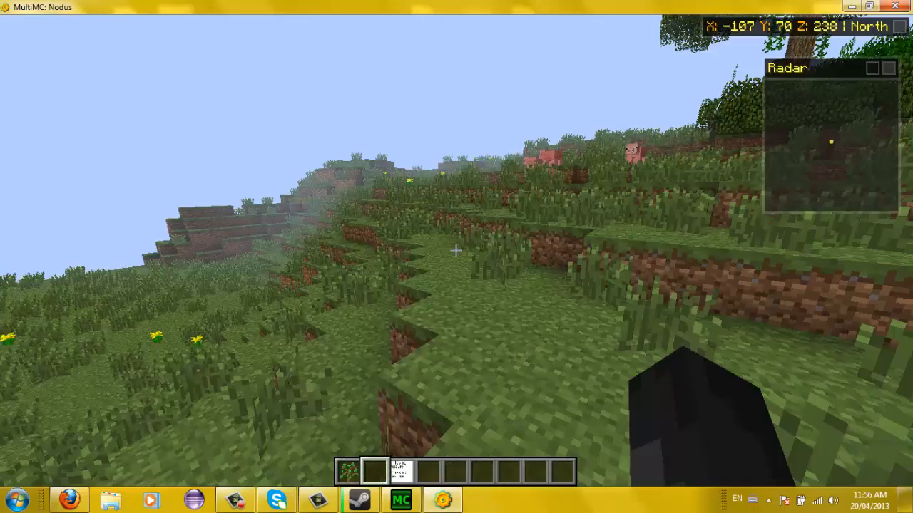
- Save and quit to title, then close Minecraft and the MultiMC launcher
key(Escape)
click(527, 284)
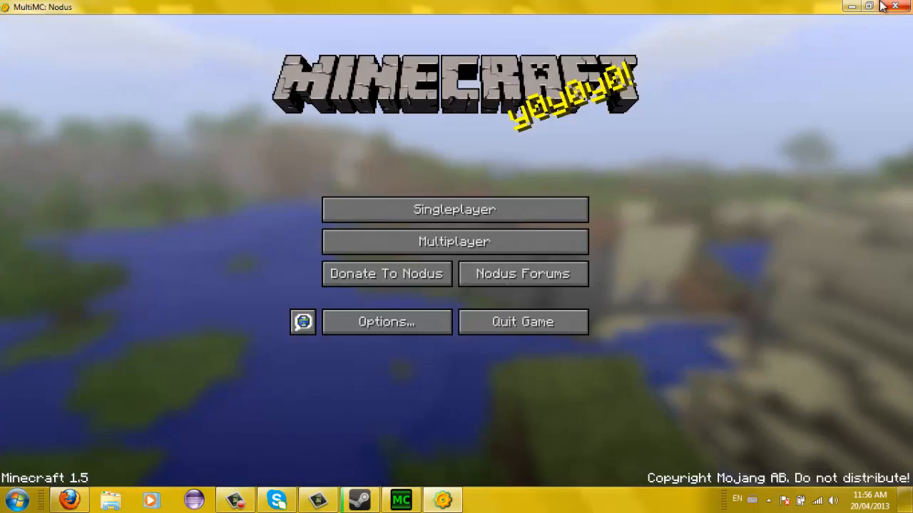
click(895, 5)
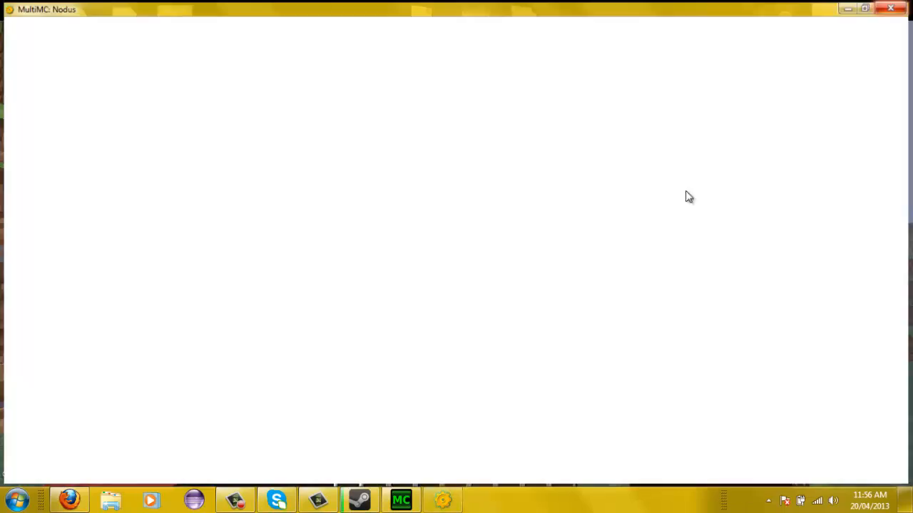
click(576, 68)
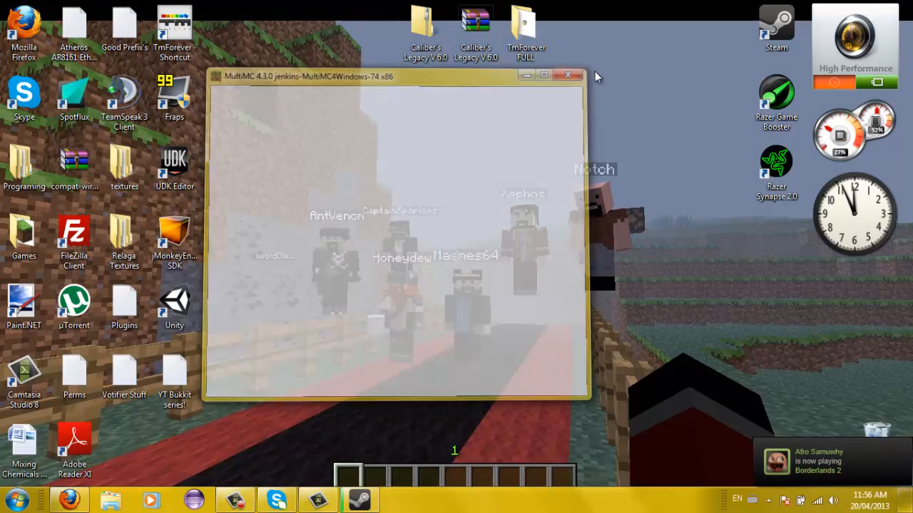